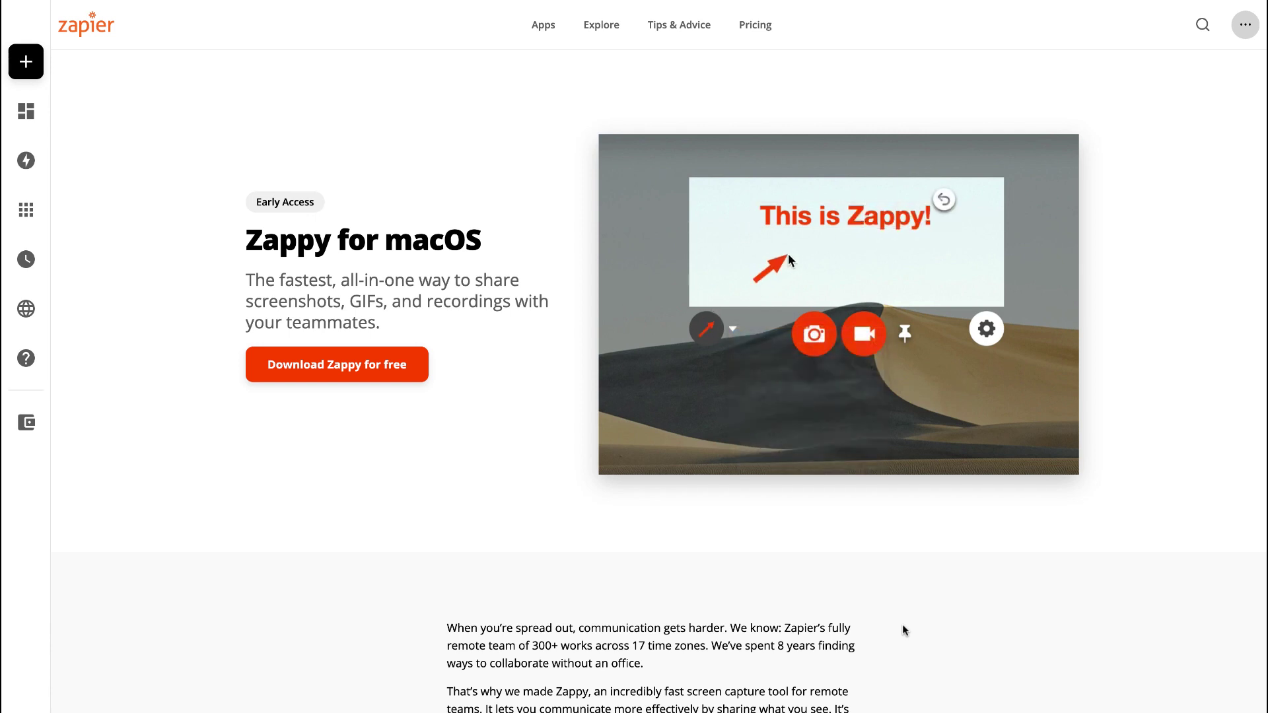
Read the introduction text on the Zappy for macOS page at an enlarged zoom, and restore the page's normal size
{"action": "scroll", "coordinate": [902, 625], "scroll_direction": "down", "scroll_amount": 2}
{"action": "key", "text": "super+plus"}
{"action": "key", "text": "super+plus"}
{"action": "key", "text": "super+plus"}
{"action": "key", "text": "super+plus"}
{"action": "key", "text": "super+plus"}
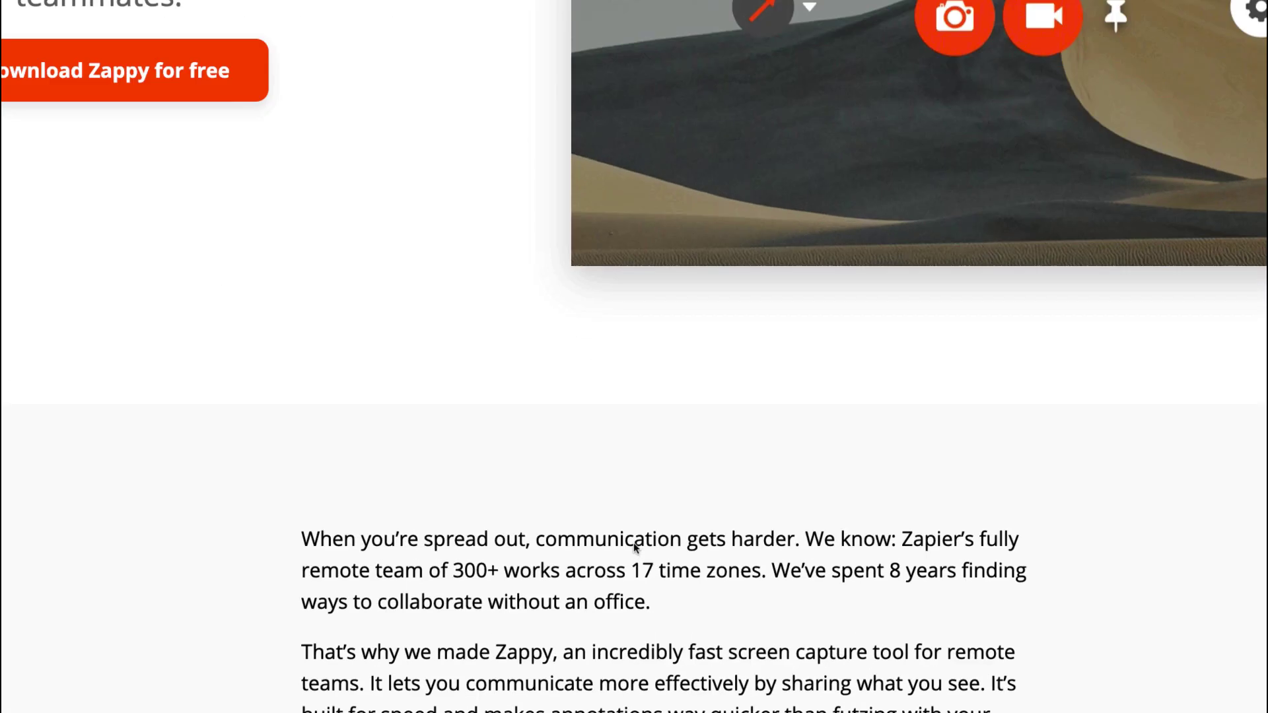
{"action": "scroll", "coordinate": [636, 549], "scroll_direction": "down", "scroll_amount": 3}
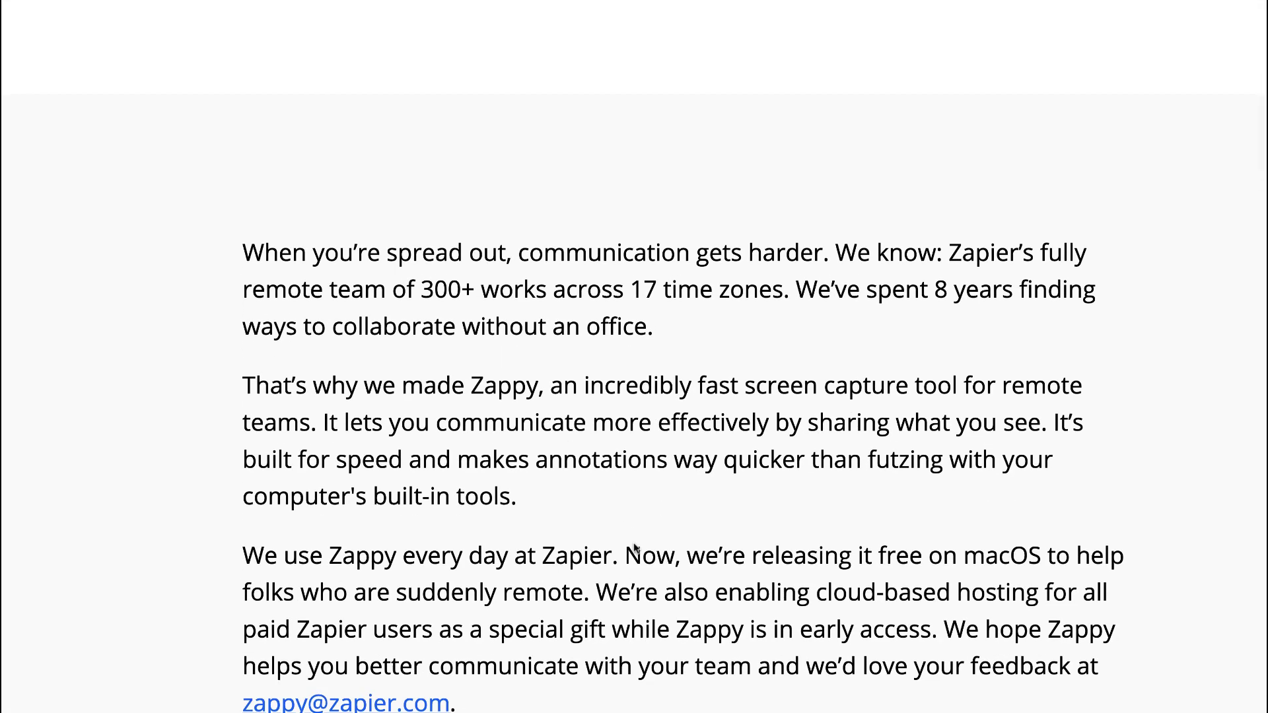
{"action": "scroll", "coordinate": [634, 547], "scroll_direction": "down", "scroll_amount": 2}
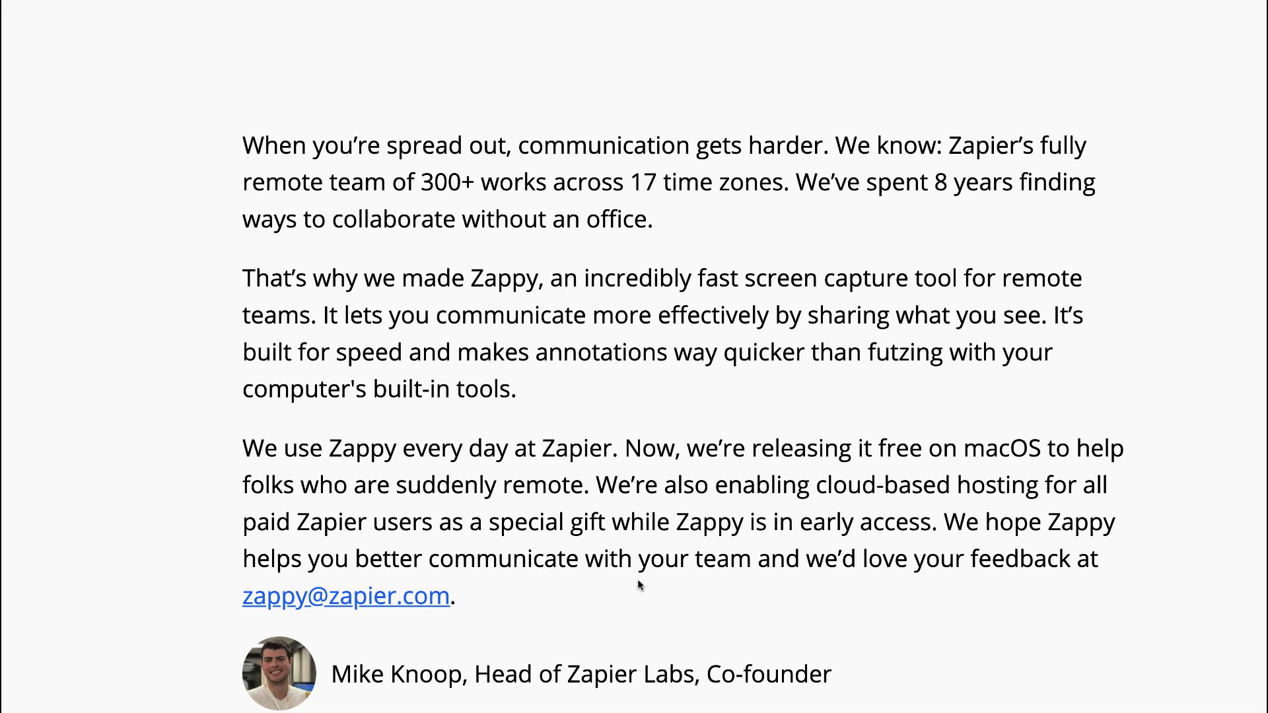
{"action": "key", "text": "super+0"}
{"action": "scroll", "coordinate": [639, 585], "scroll_direction": "up", "scroll_amount": 3}
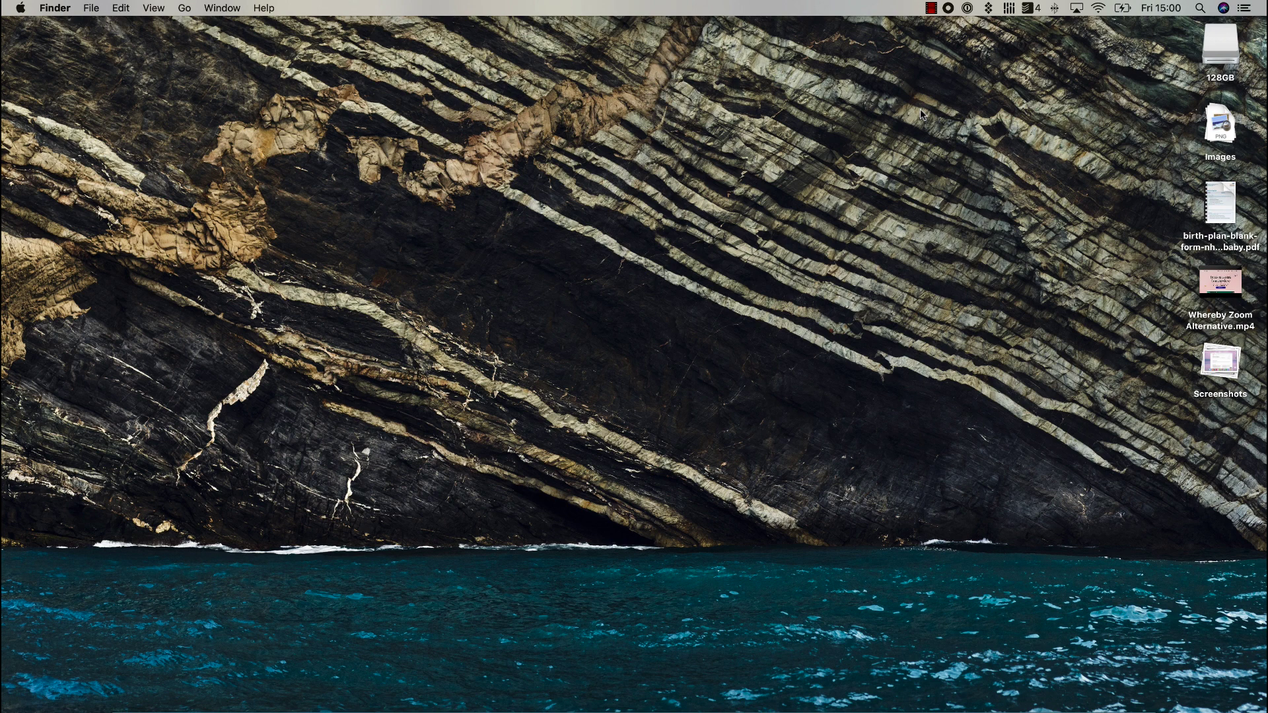
Switch to the Zappy menu bar app and open its settings
{"action": "left_click", "coordinate": [948, 9]}
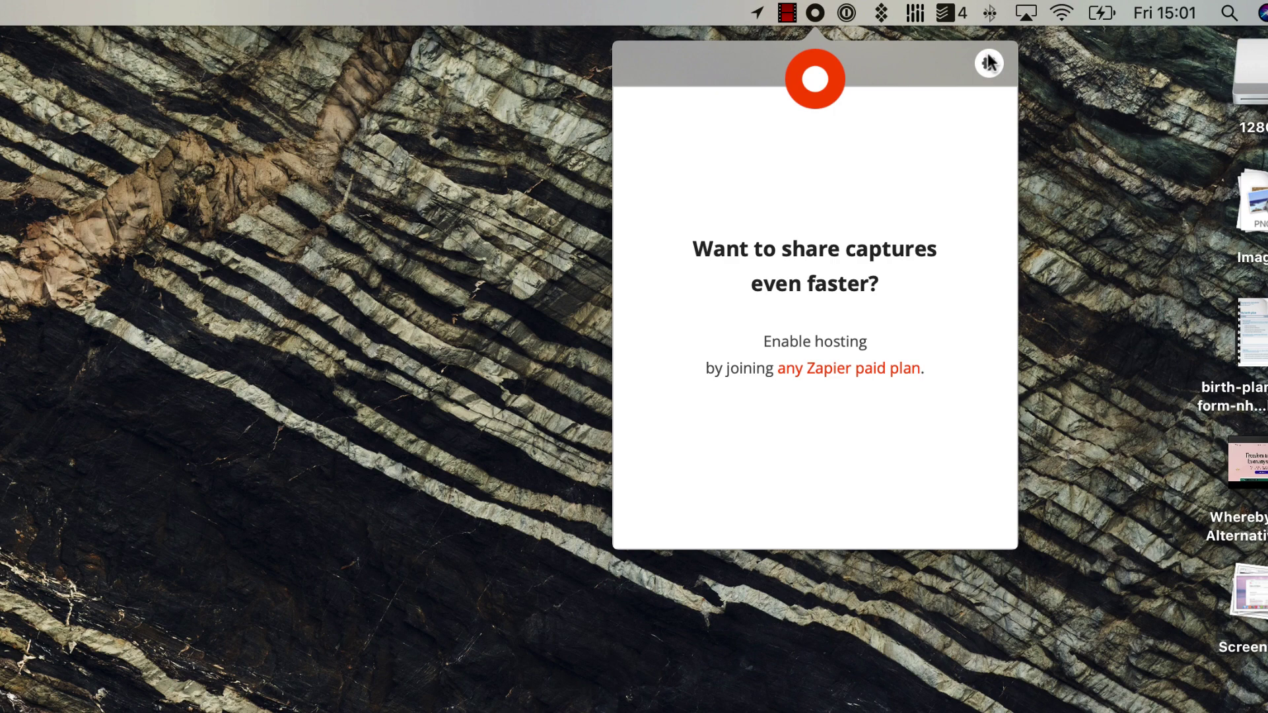
{"action": "left_click", "coordinate": [870, 72]}
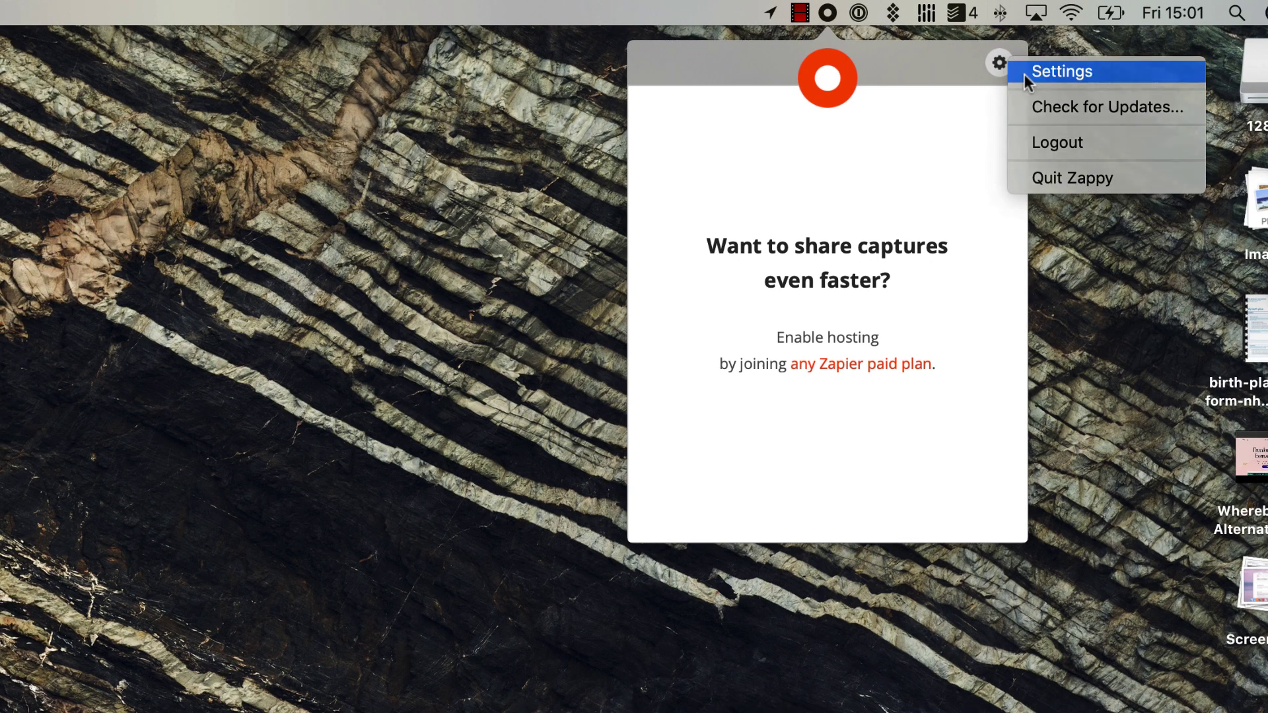
{"action": "left_click", "coordinate": [1025, 74]}
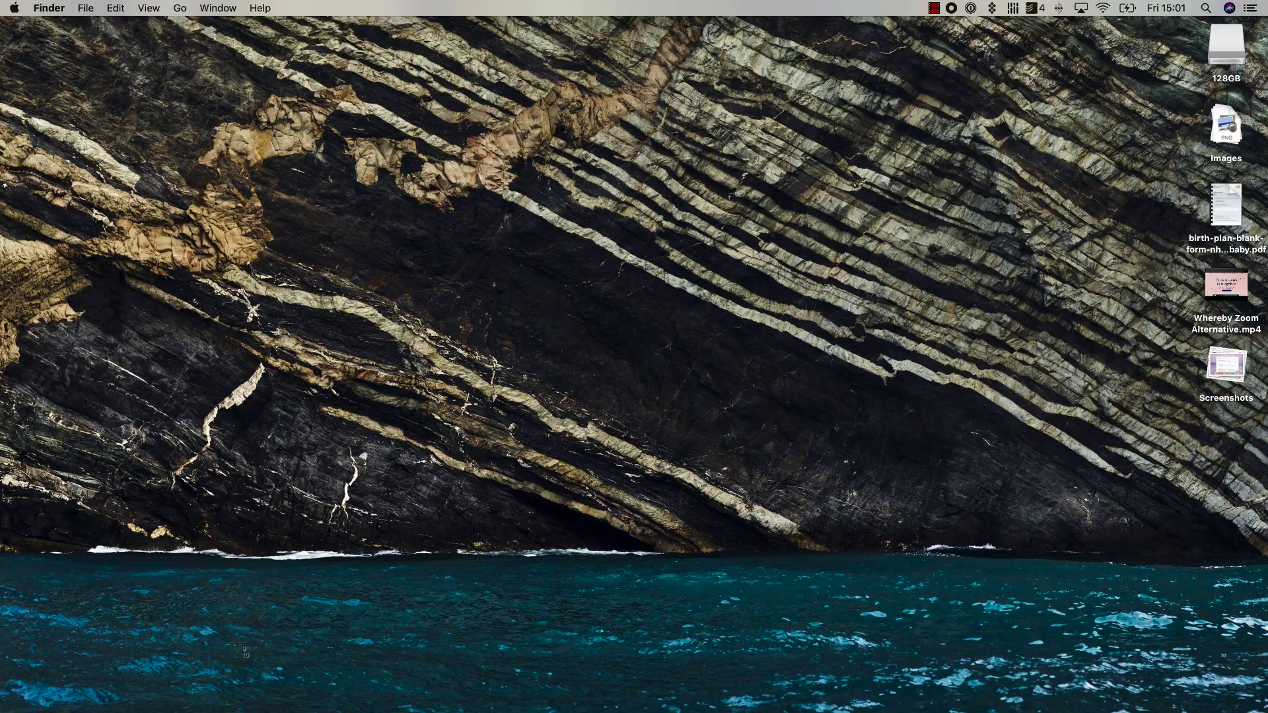
Select a capture area of about 550 x 216 over the Dock, covering the icons around Notion, Todoist and Missive
{"action": "left_click_drag", "start_coordinate": [237, 644], "coordinate": [628, 712]}
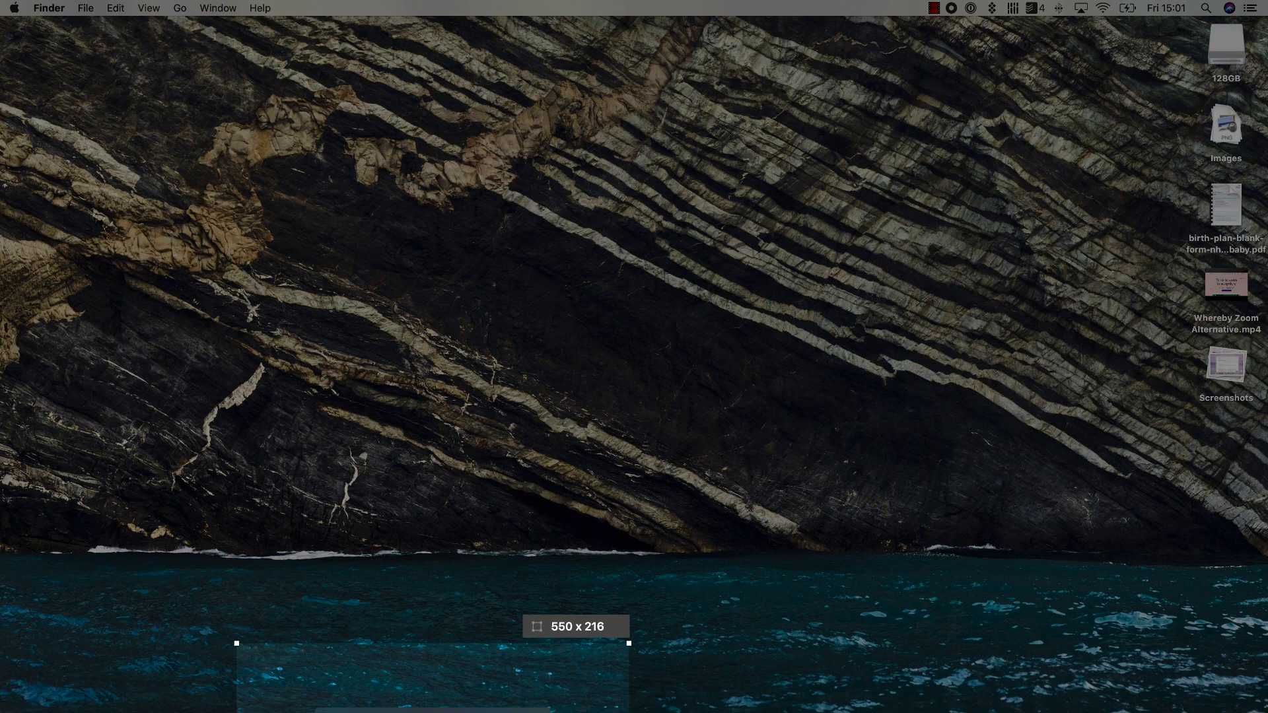
{"action": "mouse_move", "coordinate": [565, 657]}
{"action": "left_mouse_down"}
{"action": "mouse_move", "coordinate": [562, 589]}
{"action": "mouse_move", "coordinate": [556, 656]}
{"action": "mouse_move", "coordinate": [572, 593]}
{"action": "mouse_move", "coordinate": [570, 635]}
{"action": "left_mouse_up"}
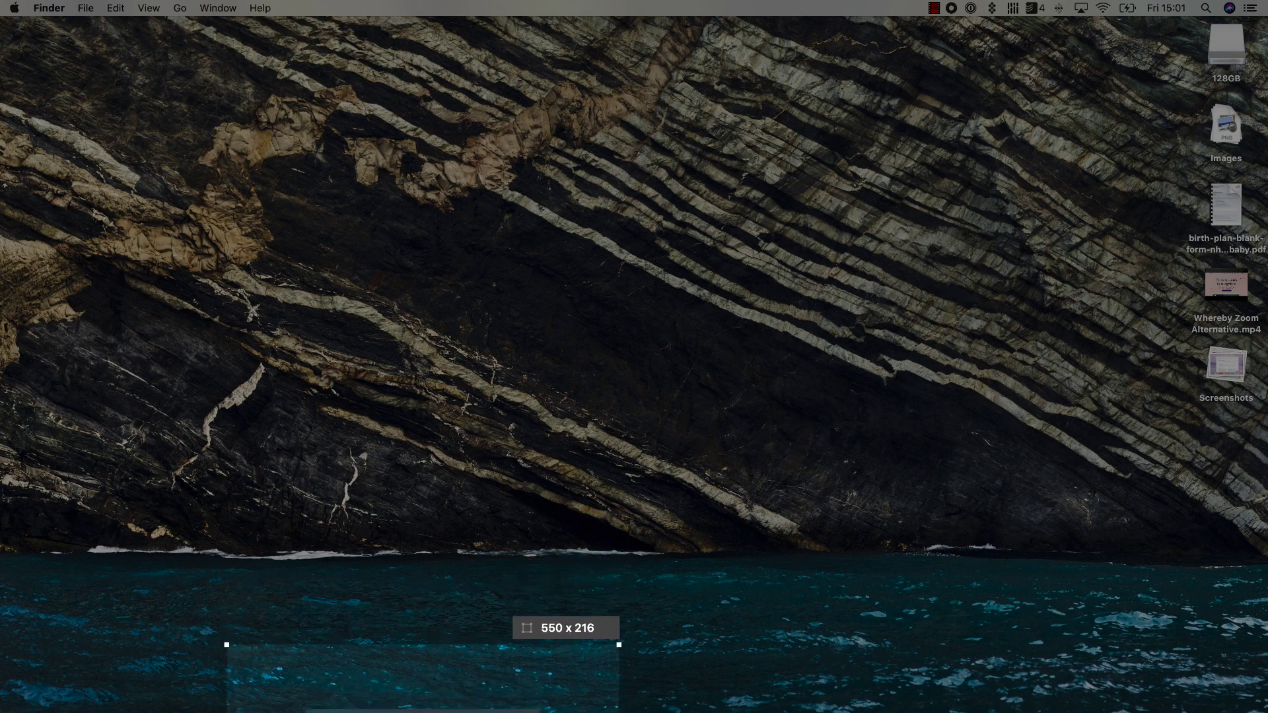
{"action": "right_click", "coordinate": [449, 710]}
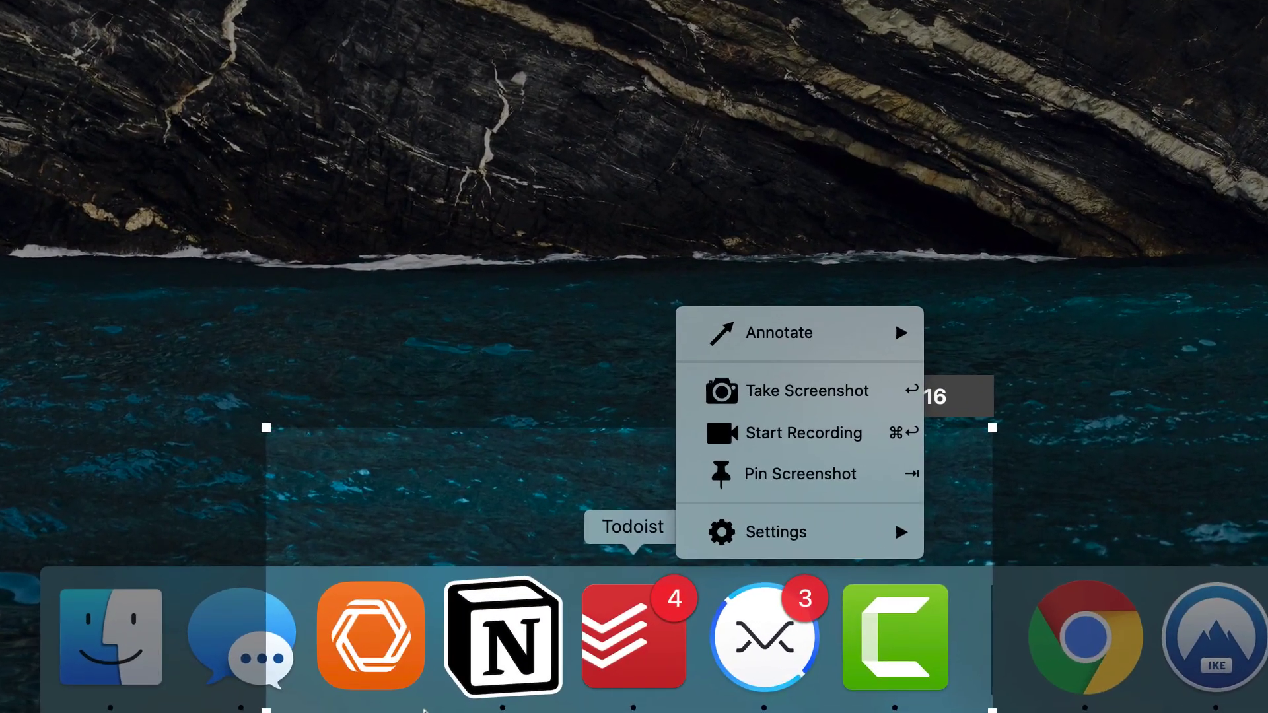
{"action": "key", "text": "Escape"}
{"action": "mouse_move", "coordinate": [529, 555]}
{"action": "left_mouse_down"}
{"action": "mouse_move", "coordinate": [617, 274]}
{"action": "mouse_move", "coordinate": [631, 130]}
{"action": "left_mouse_up"}
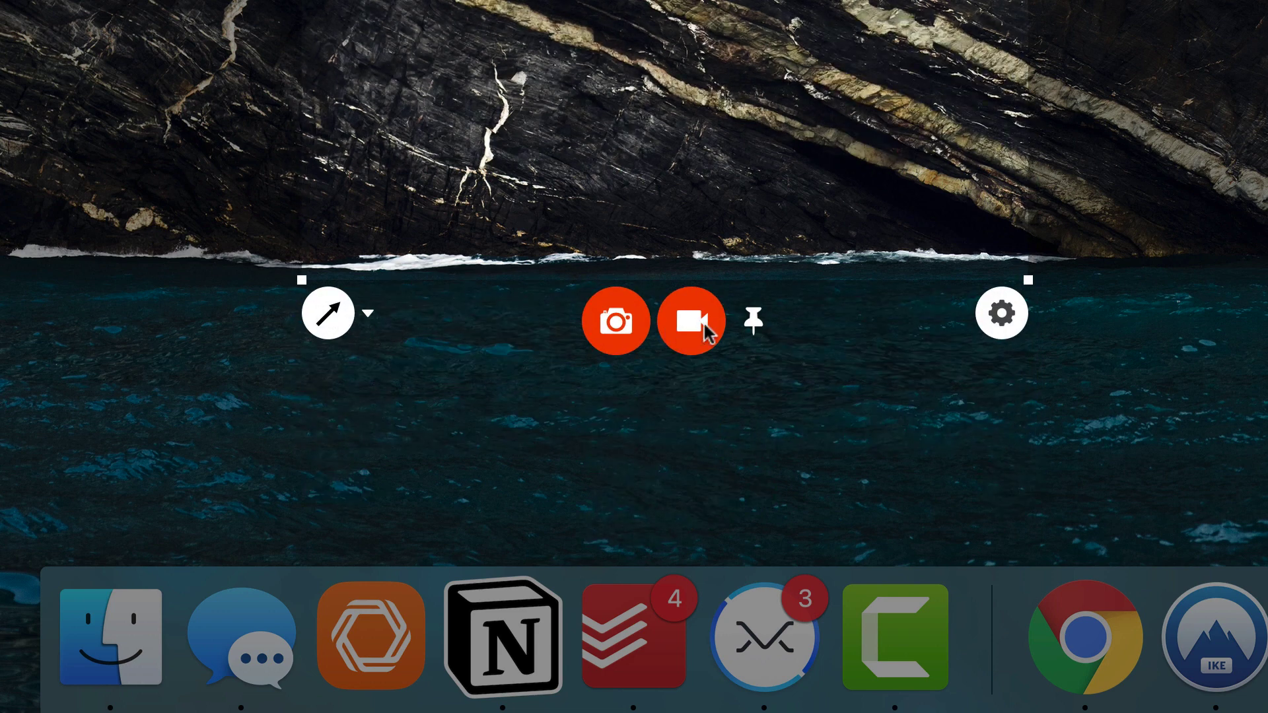
{"action": "left_click_drag", "start_coordinate": [866, 181], "coordinate": [715, 501]}
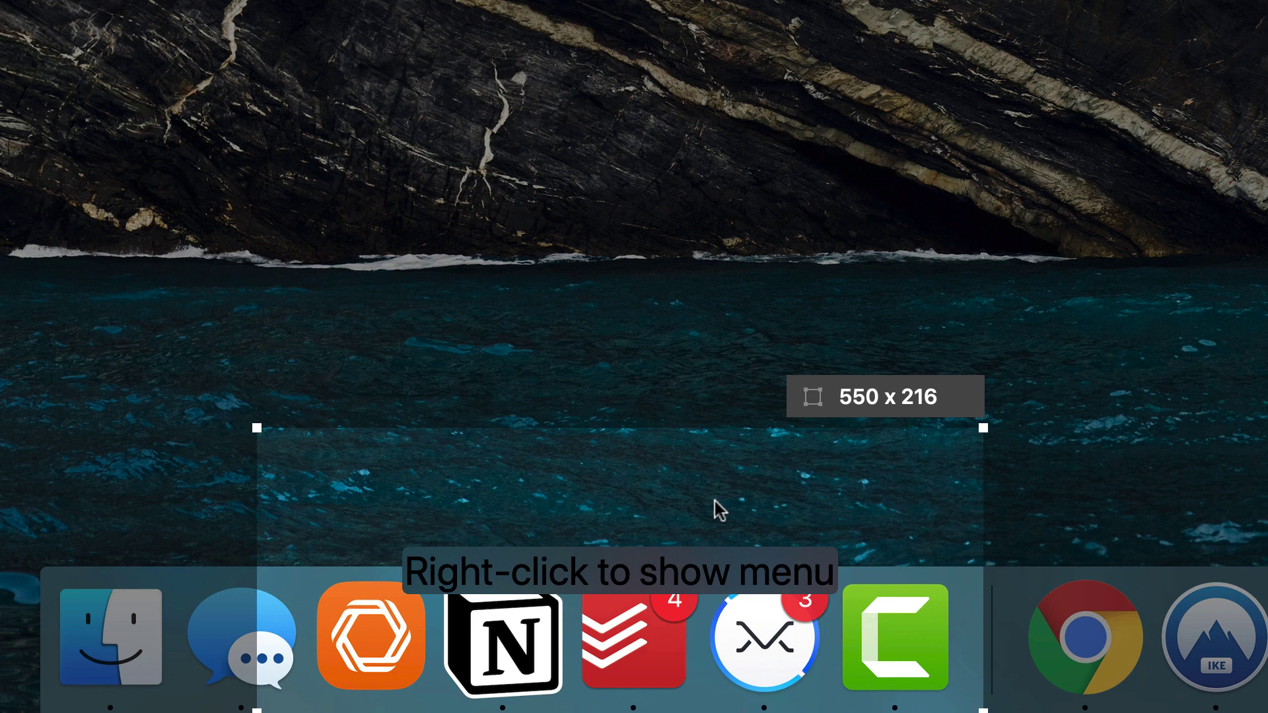
Annotate the capture area with two red arrows, one pointing at the Notion icon and one at the Missive icon
{"action": "right_click", "coordinate": [811, 520]}
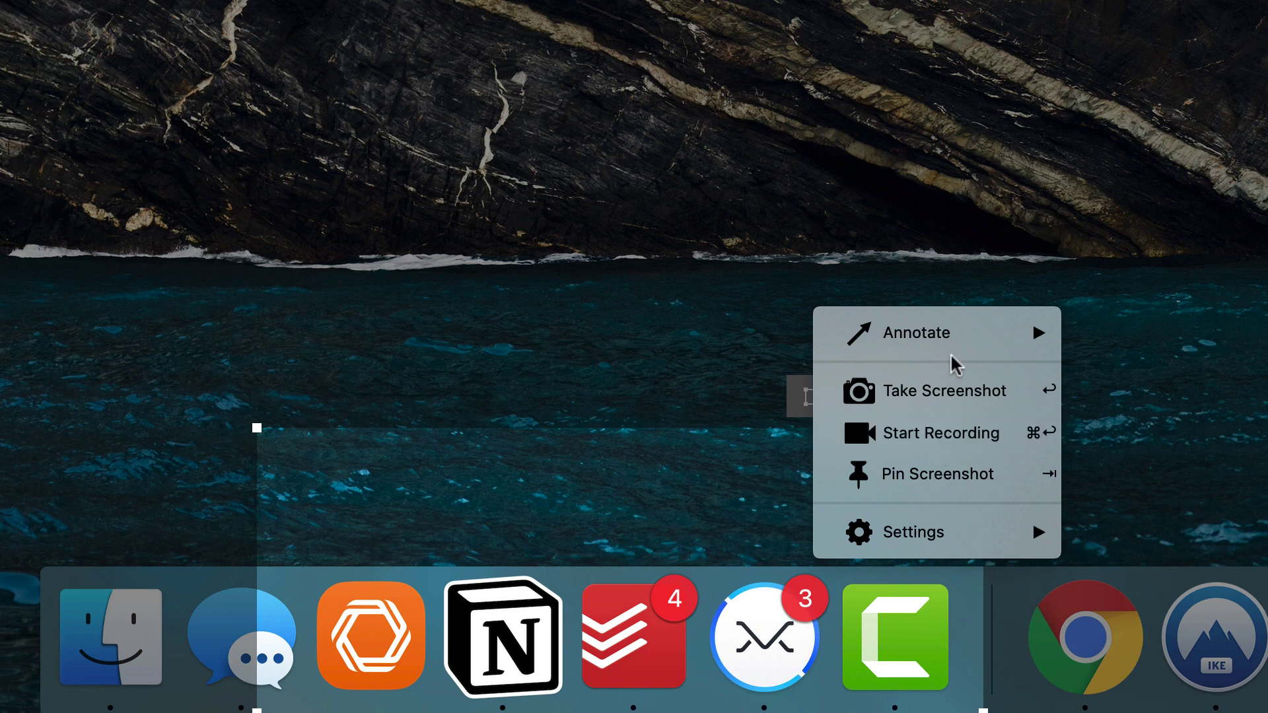
{"action": "mouse_move", "coordinate": [932, 334]}
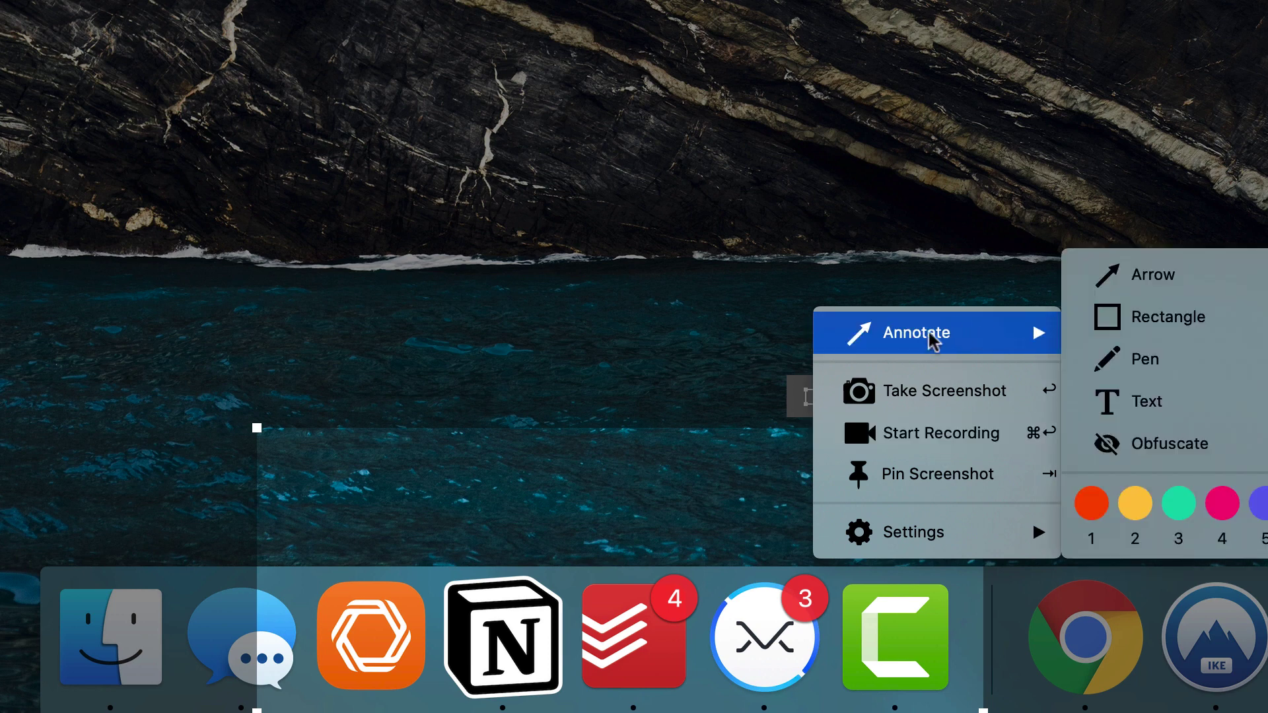
{"action": "left_click", "coordinate": [1227, 288]}
{"action": "left_click_drag", "start_coordinate": [582, 476], "coordinate": [505, 568]}
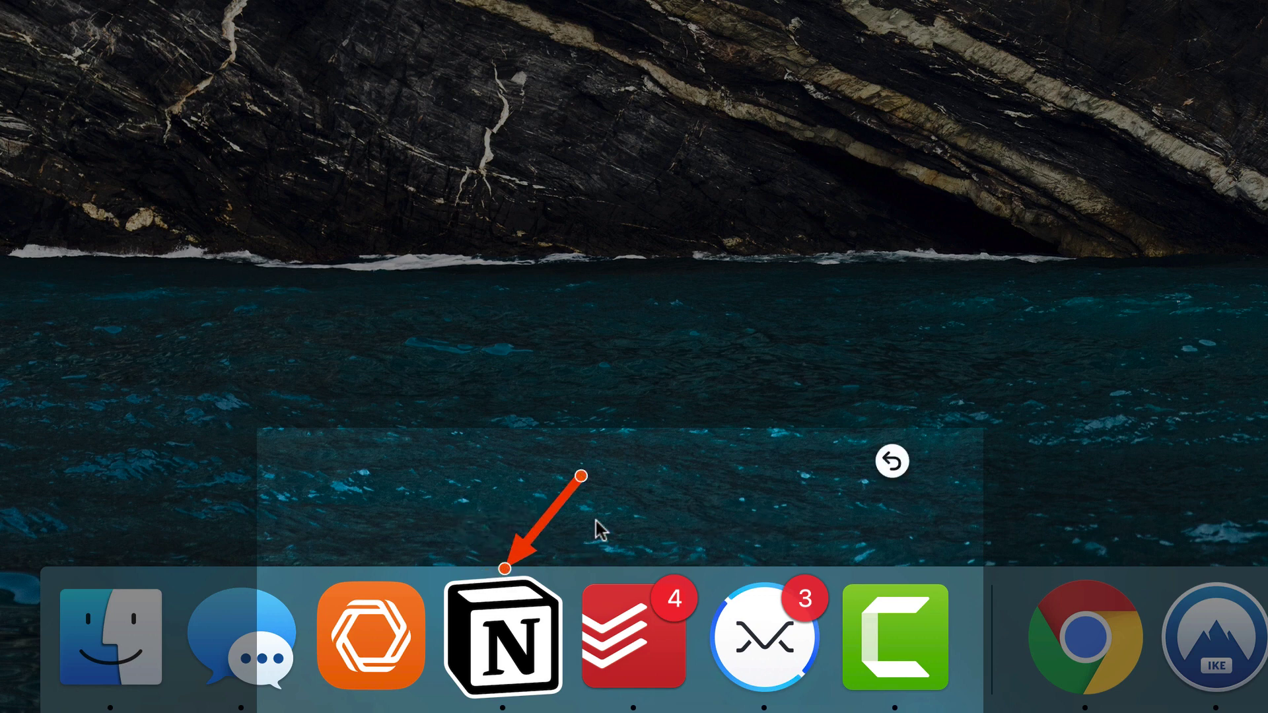
{"action": "left_click_drag", "start_coordinate": [662, 473], "coordinate": [761, 574]}
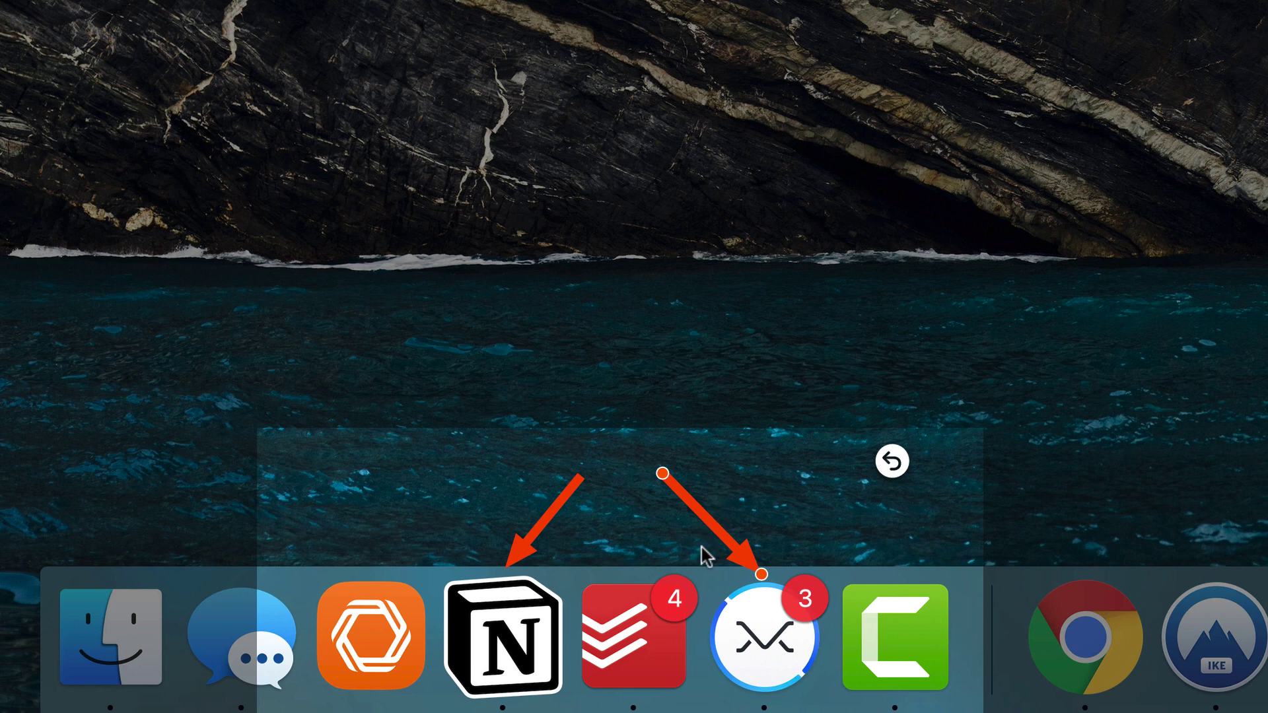
Add a red text annotation above the arrows reading "swtich these around!"
{"action": "right_click", "coordinate": [750, 489]}
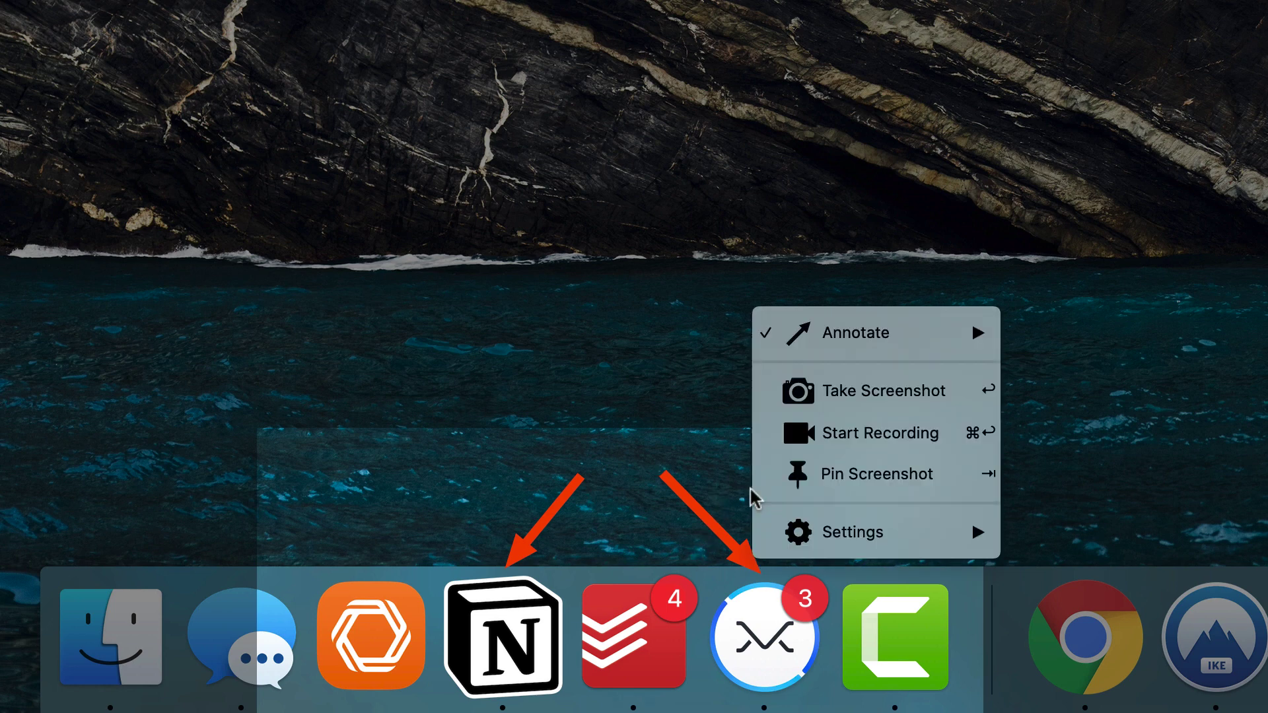
{"action": "mouse_move", "coordinate": [900, 350]}
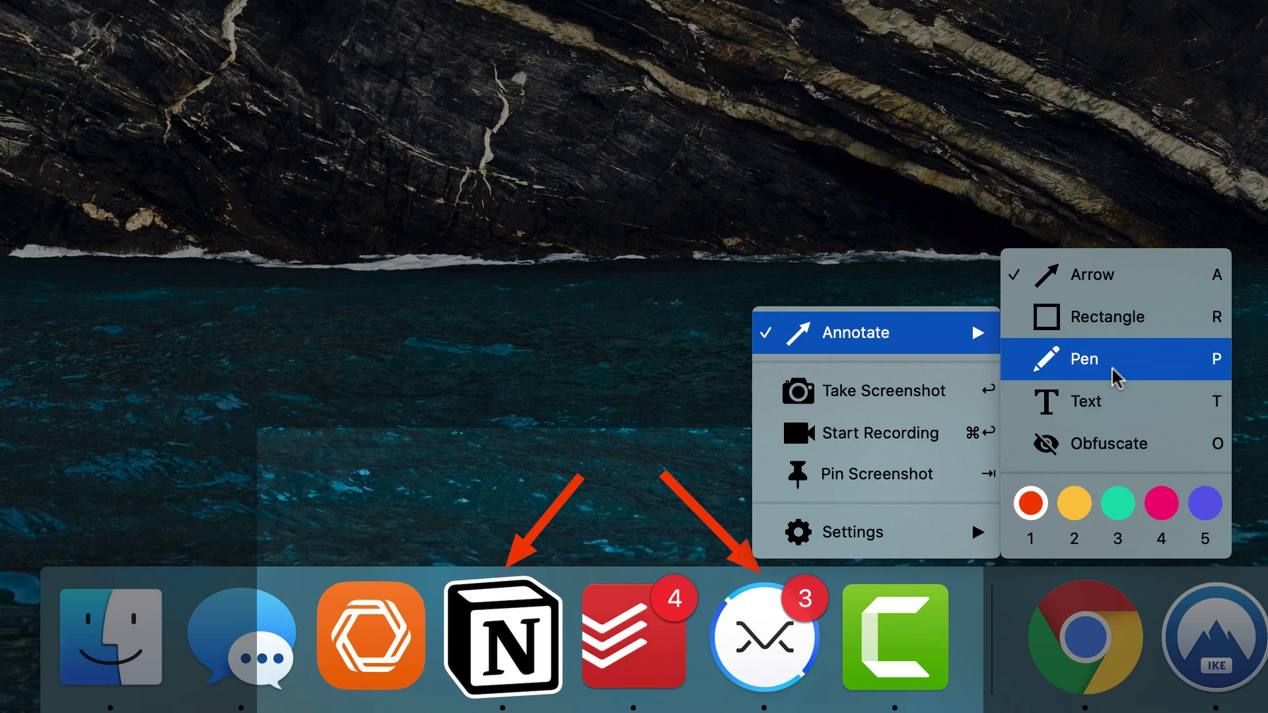
{"action": "left_click", "coordinate": [1121, 408]}
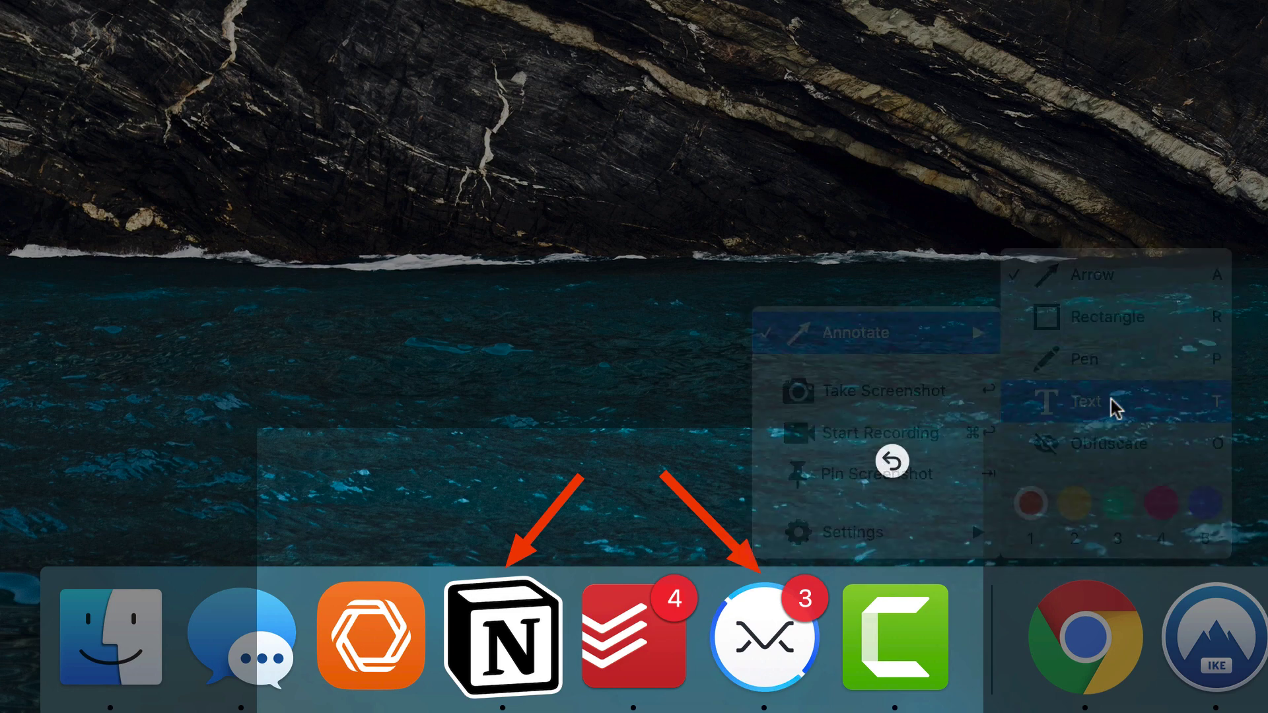
{"action": "left_click", "coordinate": [531, 453]}
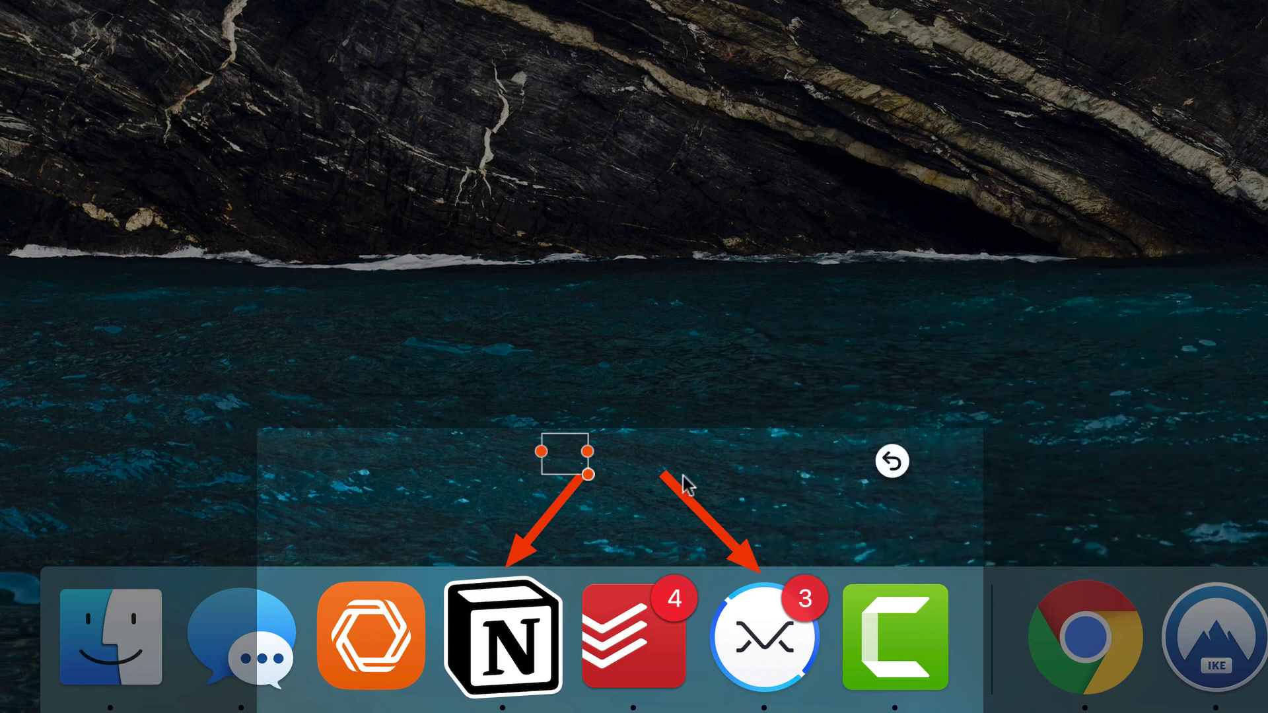
{"action": "type", "text": "Swtich these arr"}
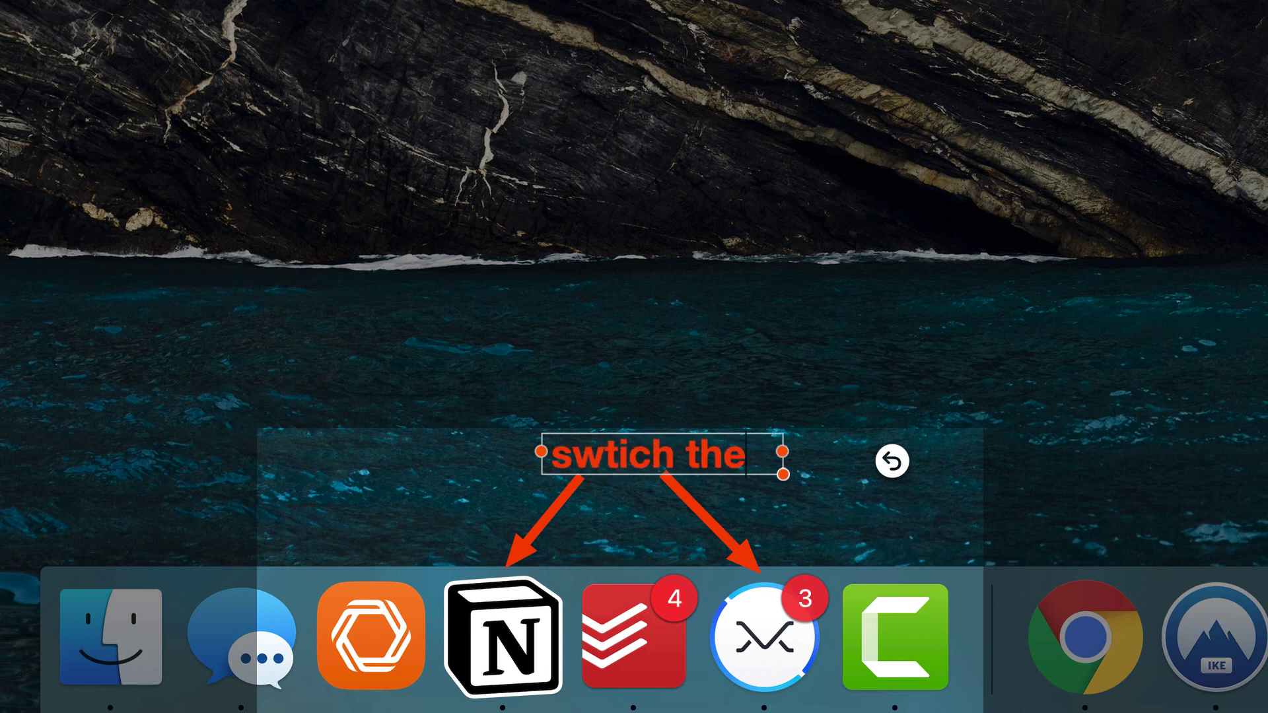
{"action": "key", "text": "BackSpace"}
{"action": "type", "text": "o"}
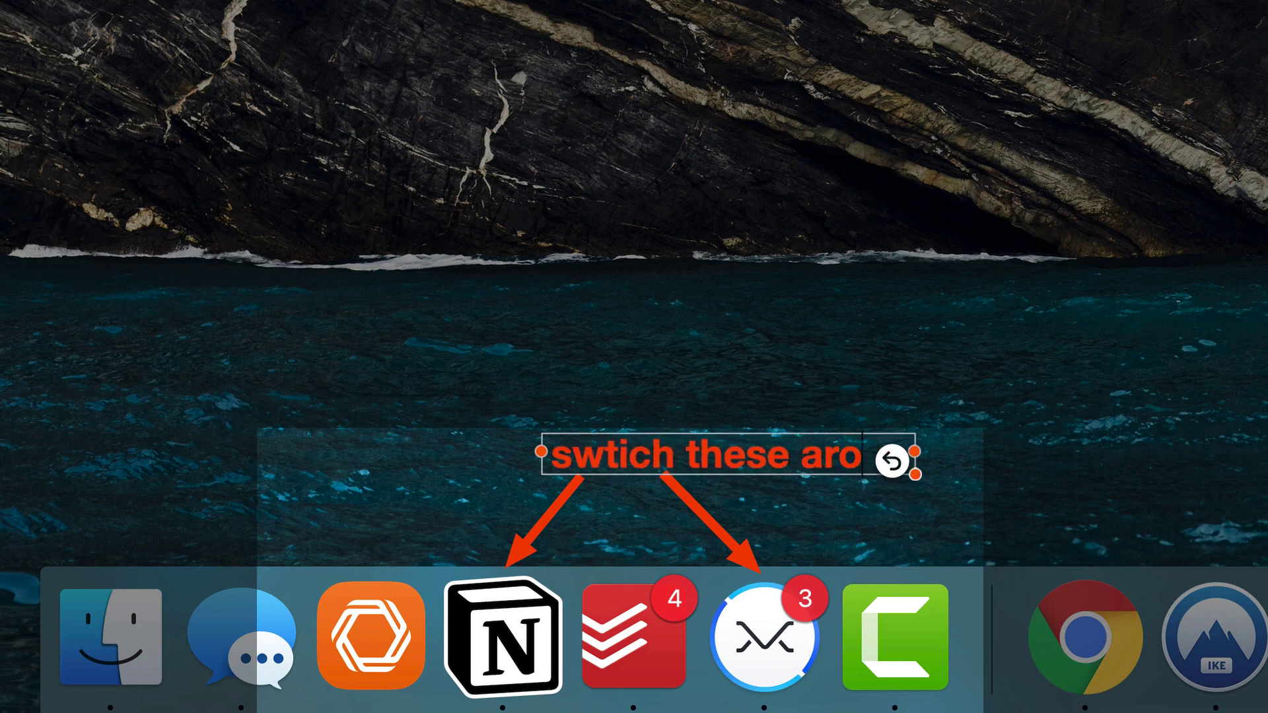
{"action": "type", "text": "und!"}
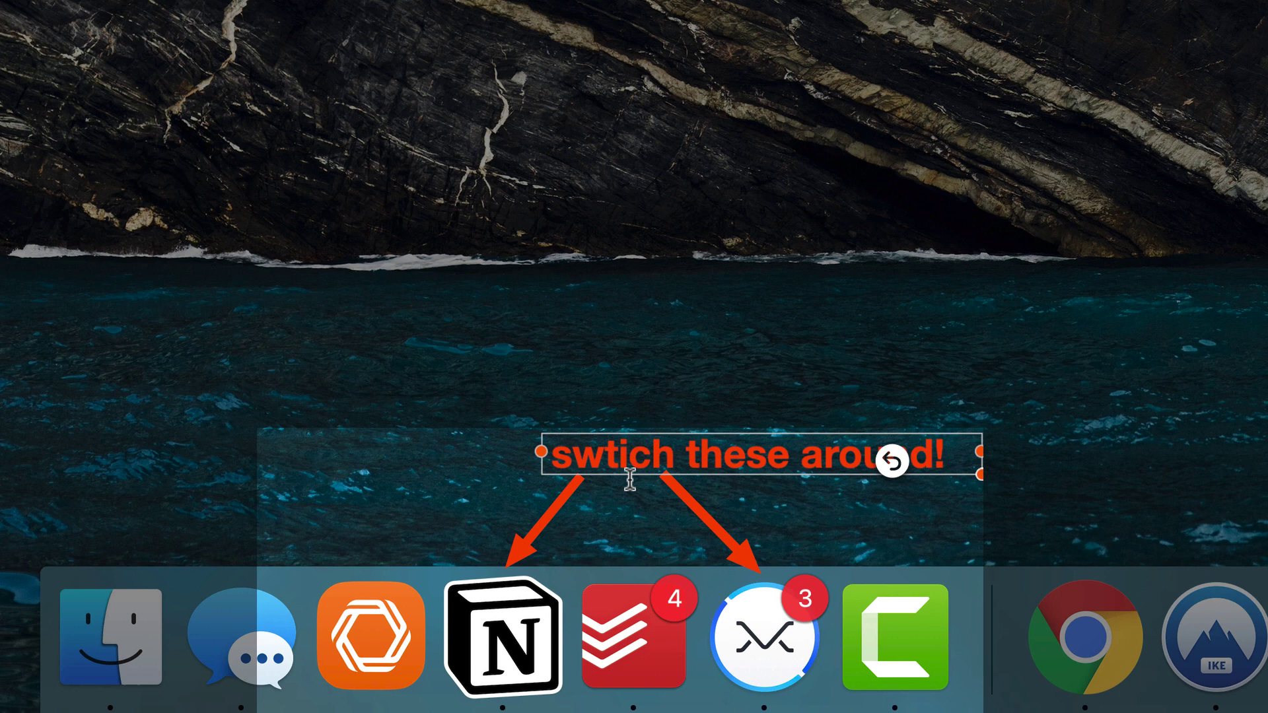
Correct the text annotation to "switch these around!" and move it so it sits centred above the two arrows
{"action": "key", "text": "Delete"}
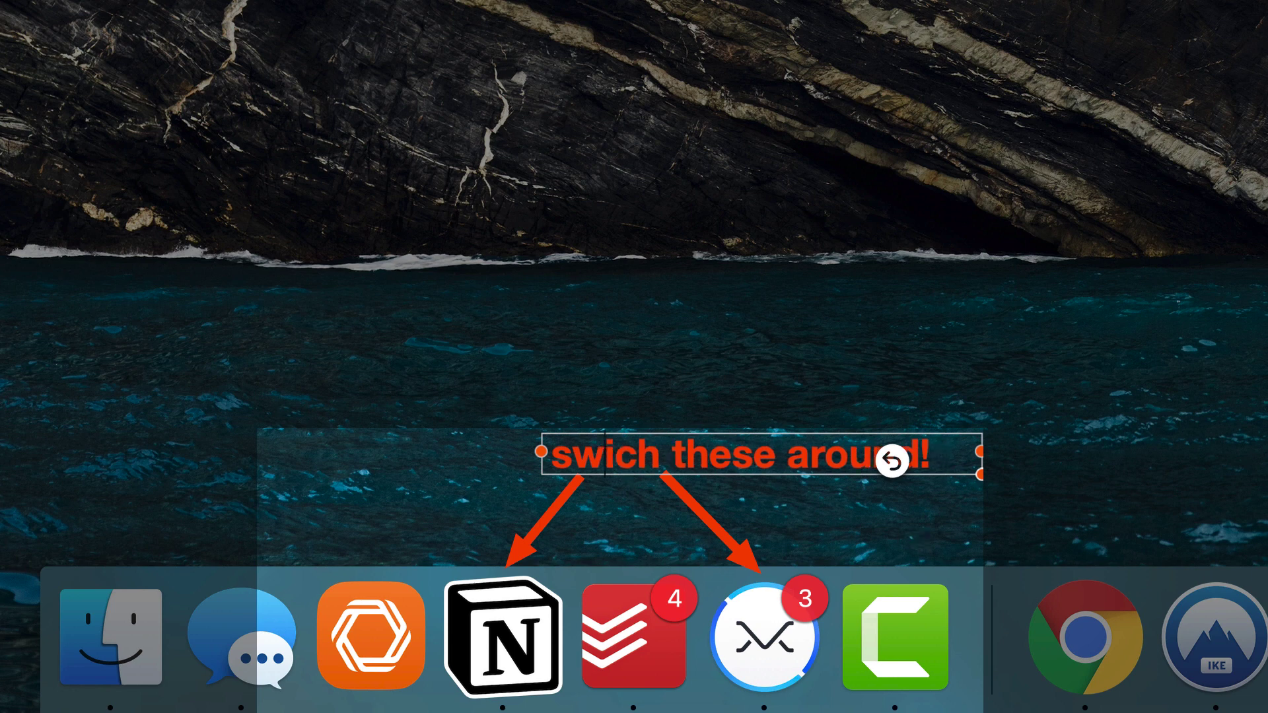
{"action": "type", "text": "t"}
{"action": "left_click", "coordinate": [827, 494]}
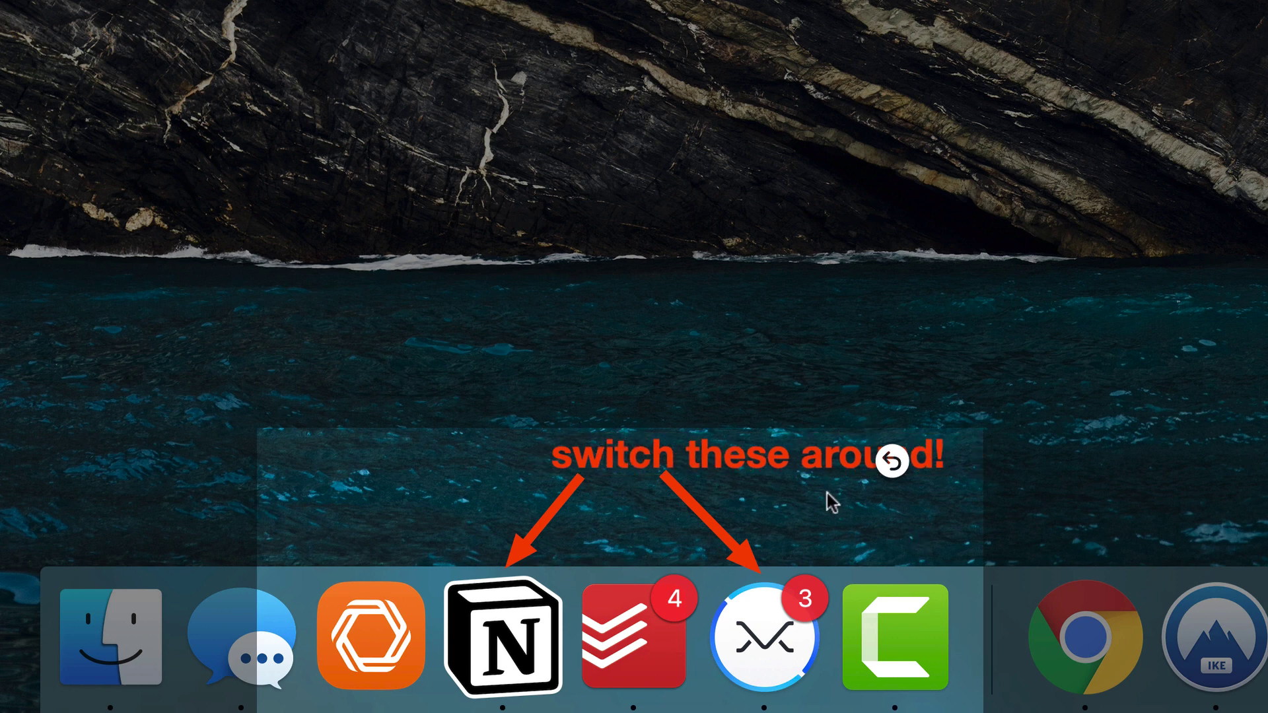
{"action": "left_click_drag", "start_coordinate": [810, 471], "coordinate": [626, 469]}
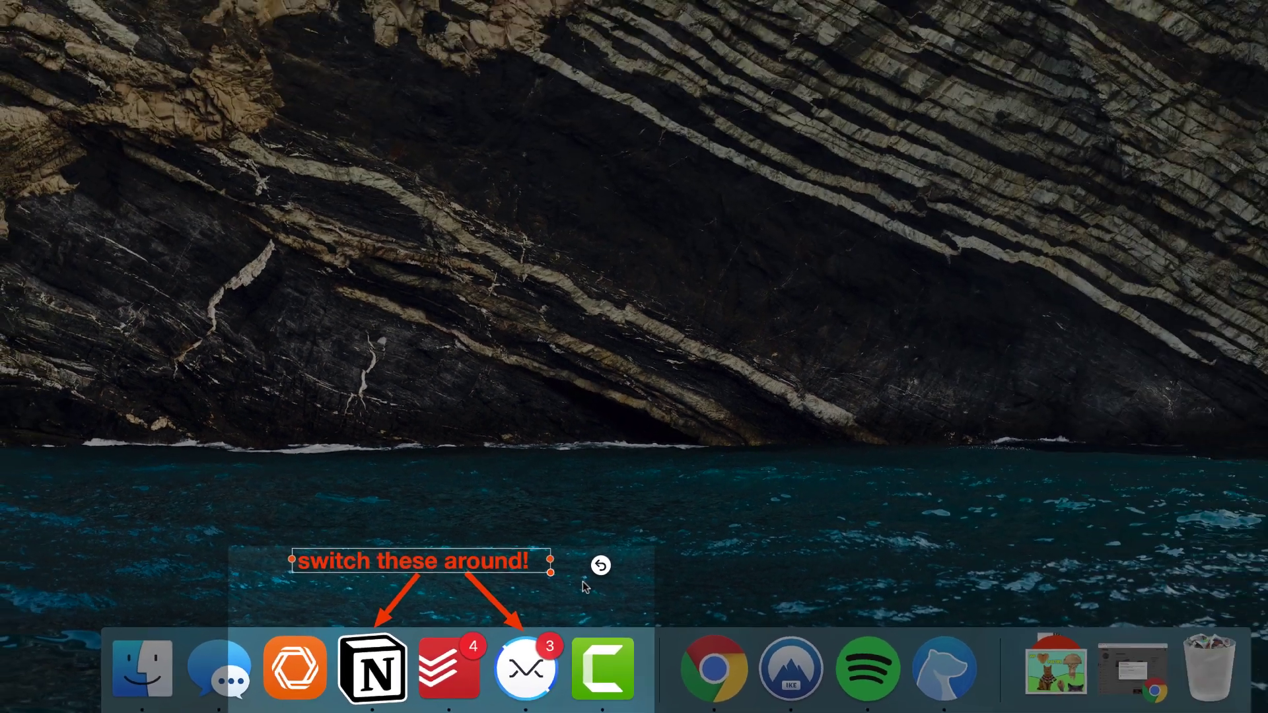
Hide the Missive icon in the Dock with an Obfuscate annotation that covers the whole icon
{"action": "right_click", "coordinate": [818, 509]}
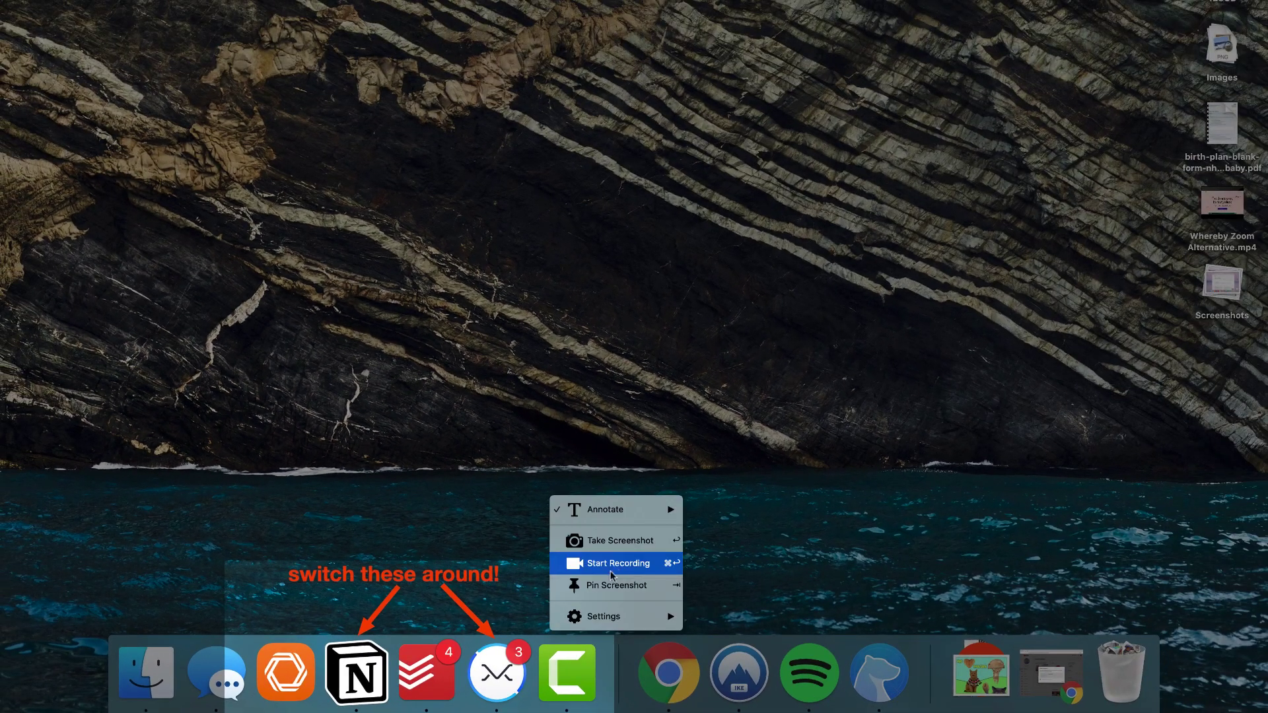
{"action": "left_click", "coordinate": [605, 510]}
{"action": "left_click", "coordinate": [560, 606]}
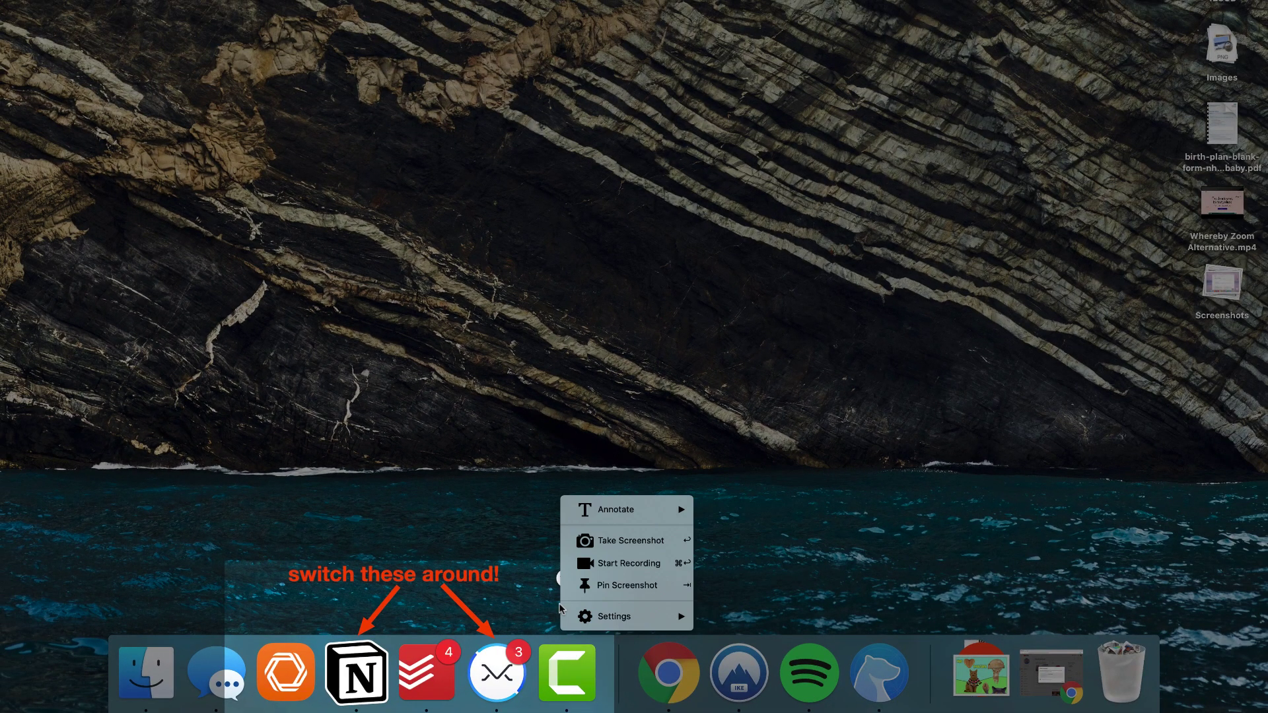
{"action": "mouse_move", "coordinate": [667, 510]}
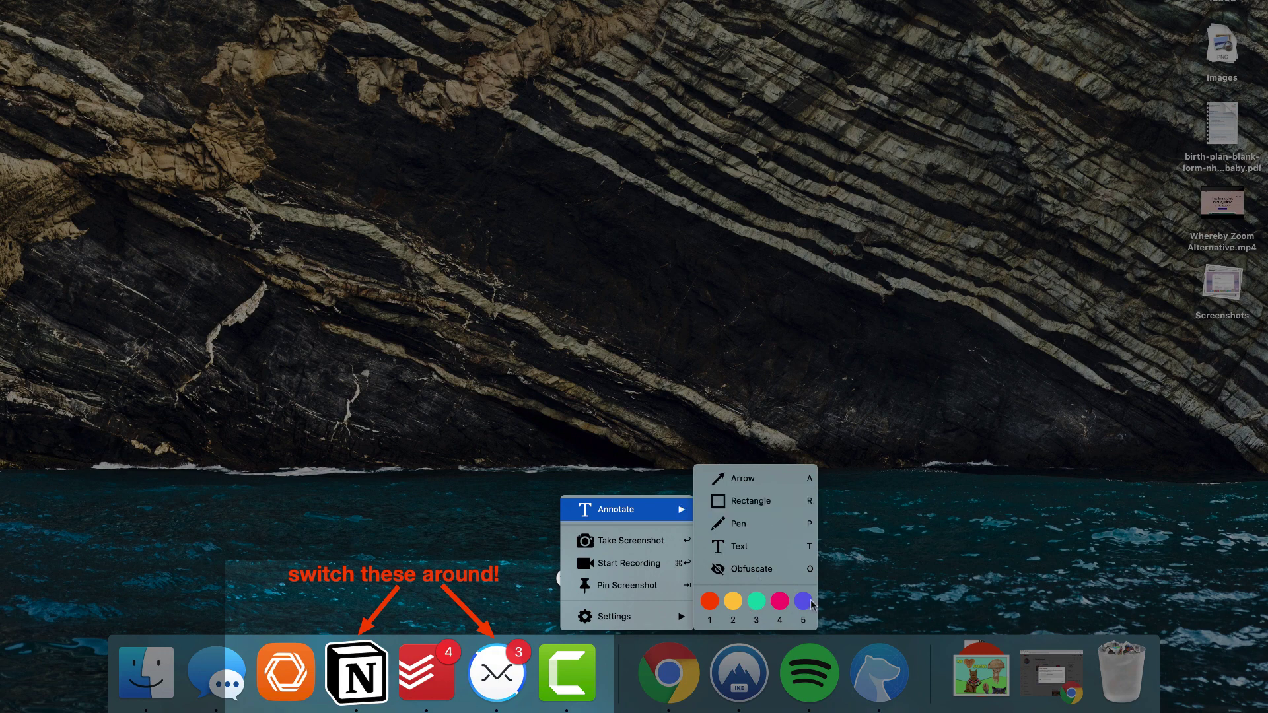
{"action": "left_click", "coordinate": [750, 572]}
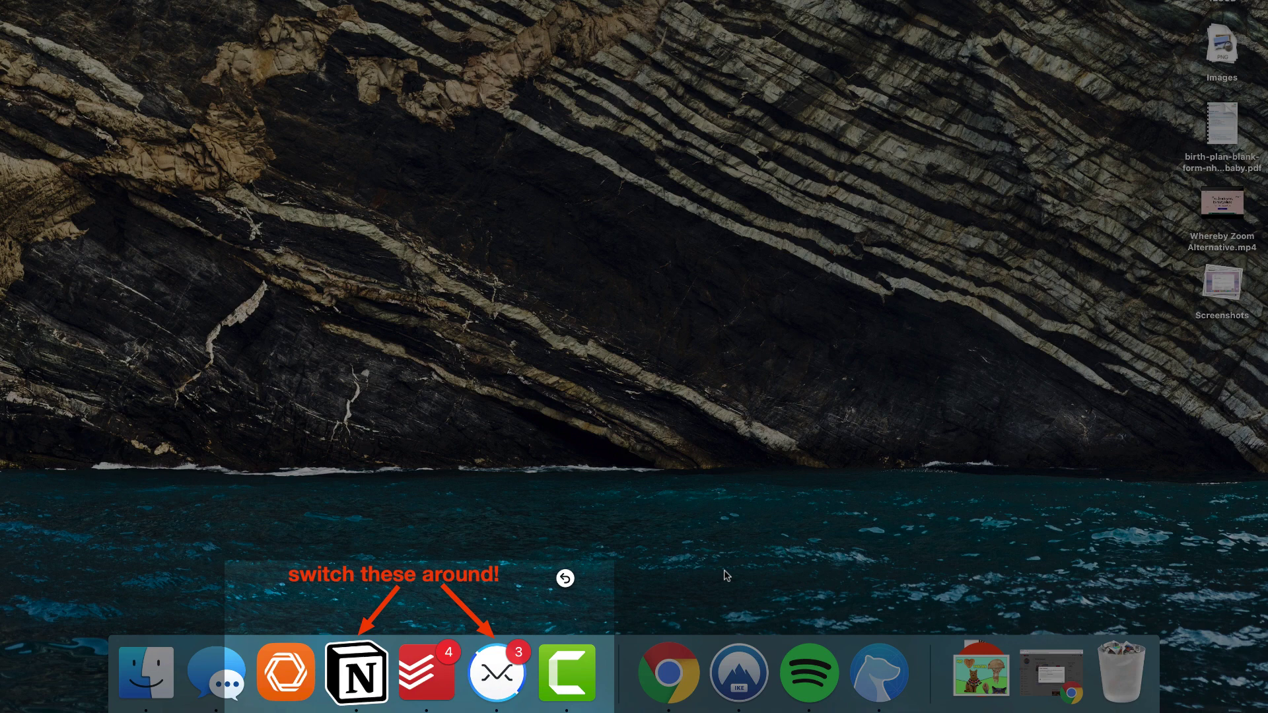
{"action": "left_click_drag", "start_coordinate": [470, 646], "coordinate": [537, 710]}
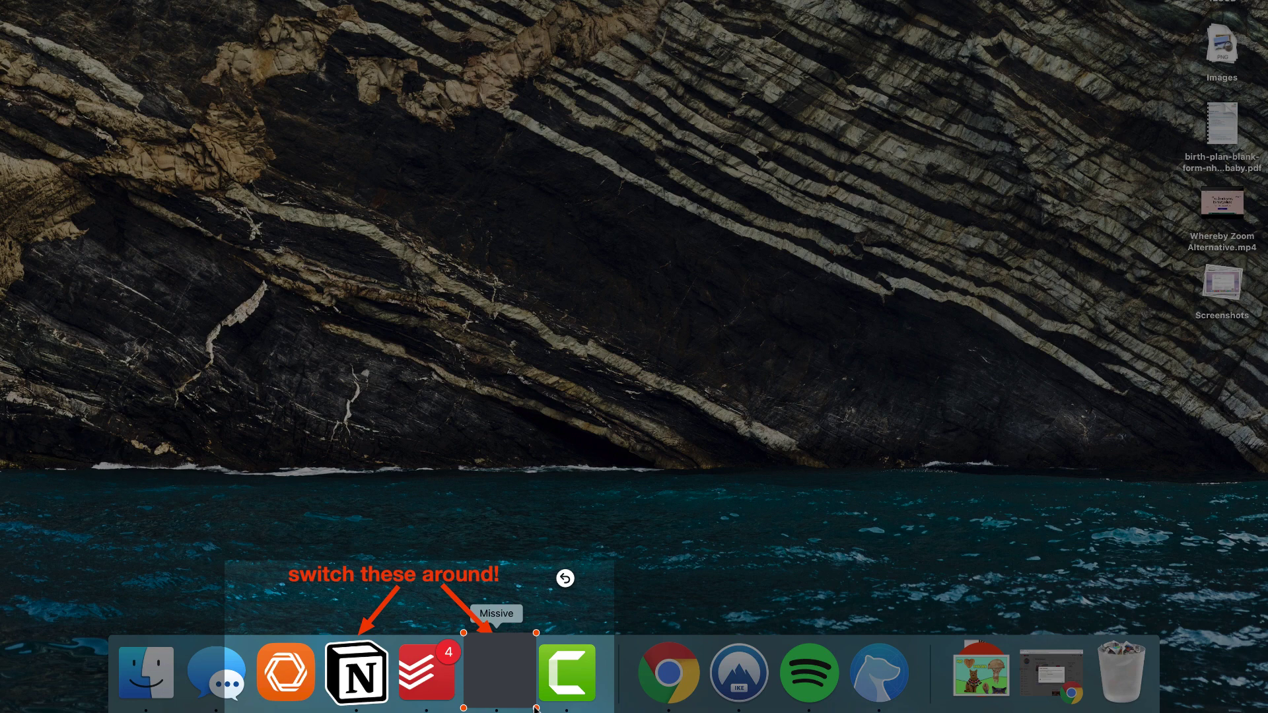
{"action": "left_click_drag", "start_coordinate": [504, 655], "coordinate": [519, 655]}
Take the screenshot of the annotated area and show its file in Finder from Zappy's recent captures
{"action": "right_click", "coordinate": [537, 613]}
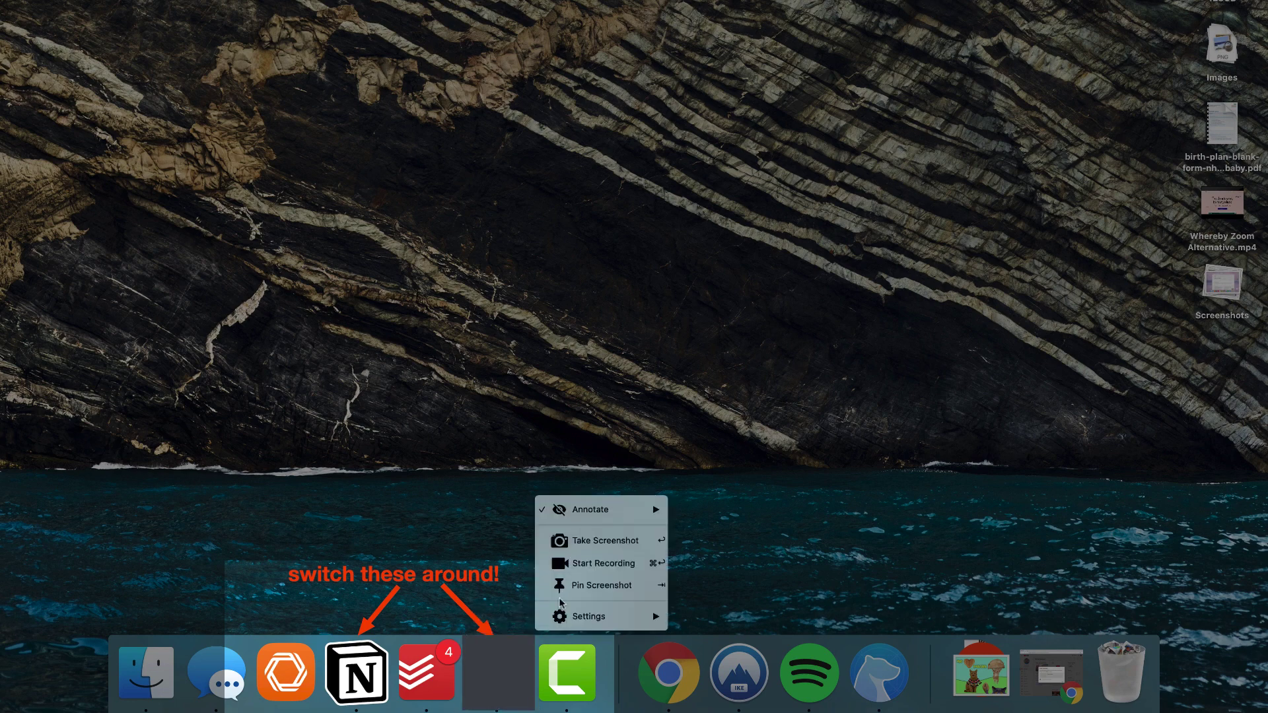
{"action": "left_click", "coordinate": [620, 542]}
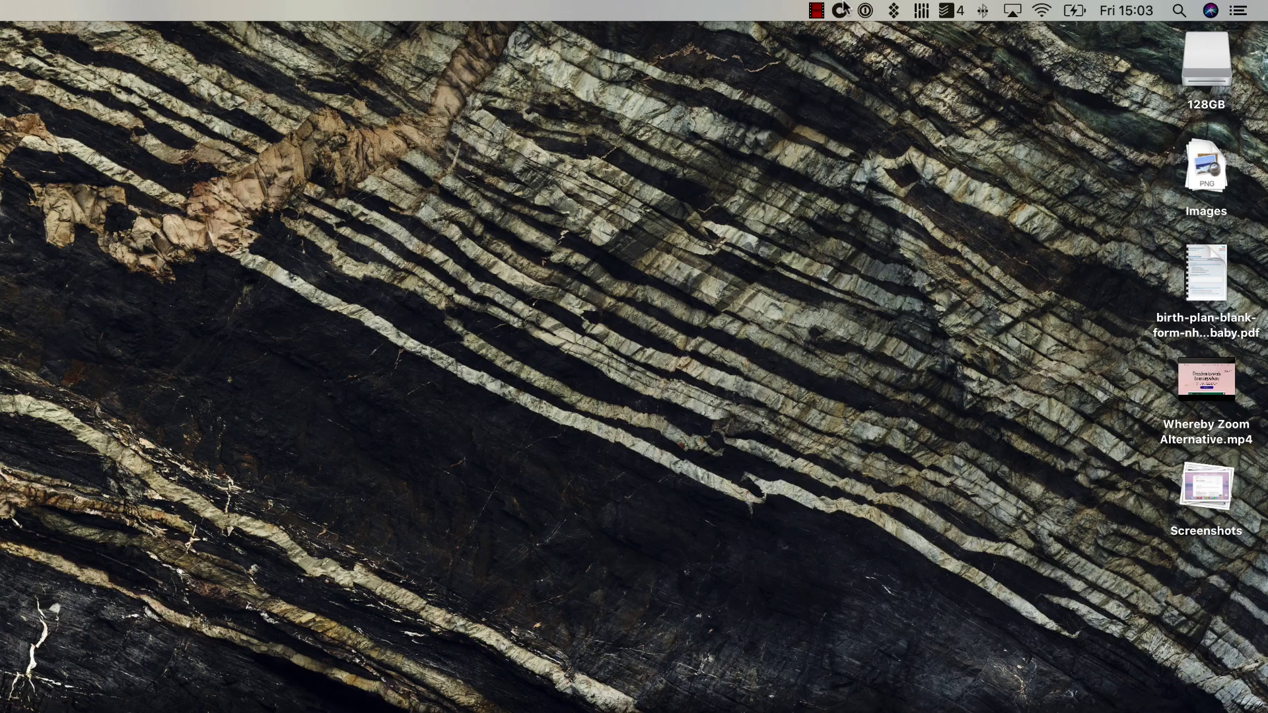
{"action": "left_click", "coordinate": [833, 11]}
{"action": "left_click", "coordinate": [839, 10]}
{"action": "right_click", "coordinate": [777, 239]}
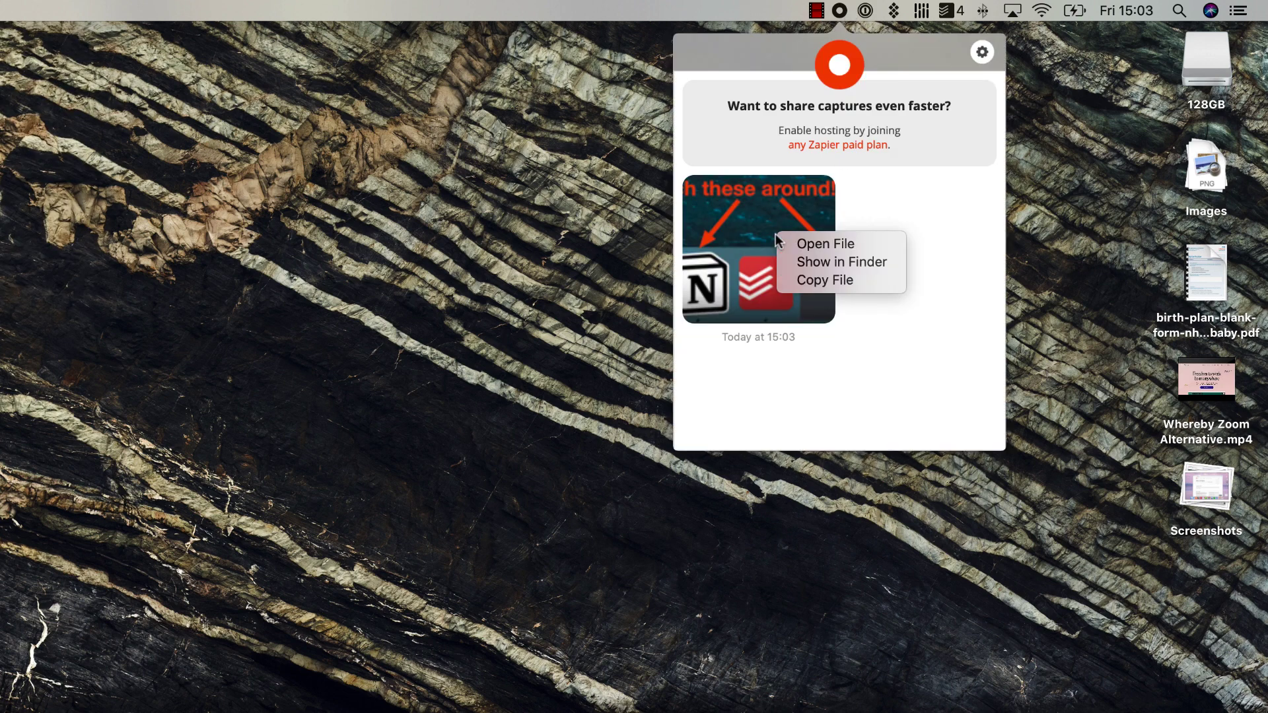
{"action": "left_click", "coordinate": [812, 262]}
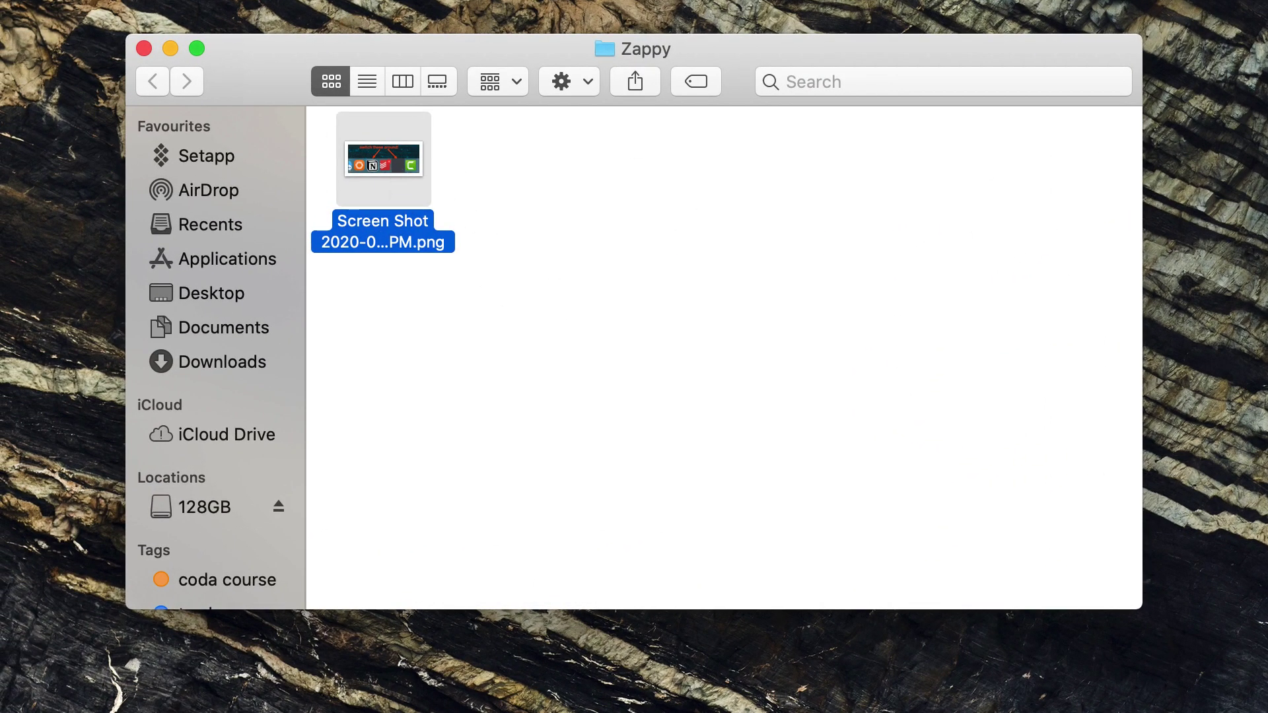
Delete the screenshot file from the Zappy folder and mark a new capture area of about 538 x 240 over the Dock
{"action": "key", "text": "super+BackSpace"}
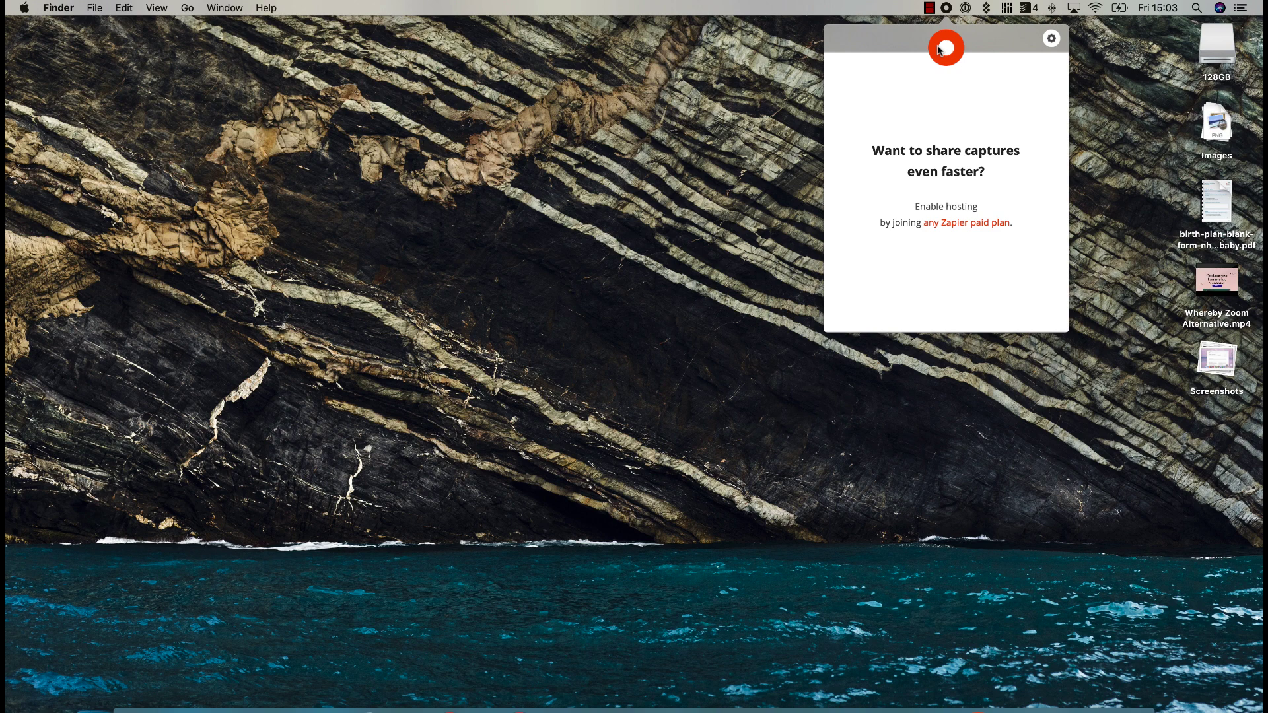
{"action": "left_click", "coordinate": [939, 50]}
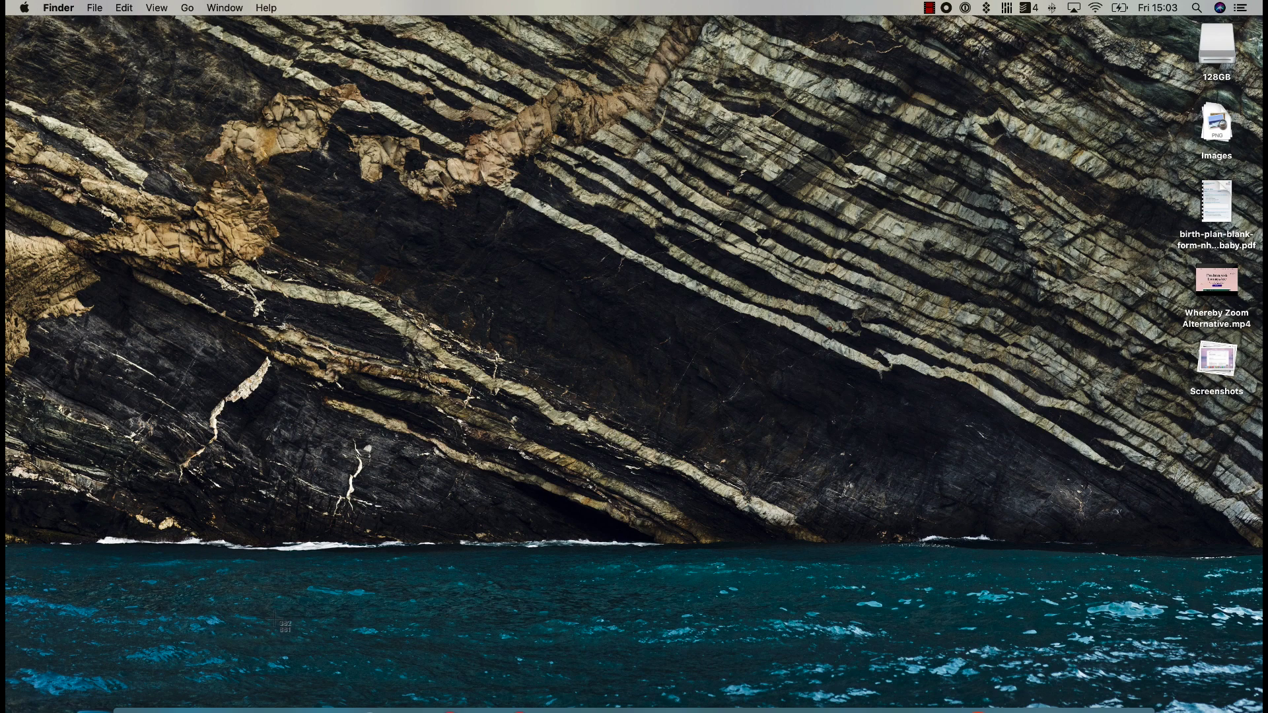
{"action": "left_click_drag", "start_coordinate": [274, 618], "coordinate": [651, 712]}
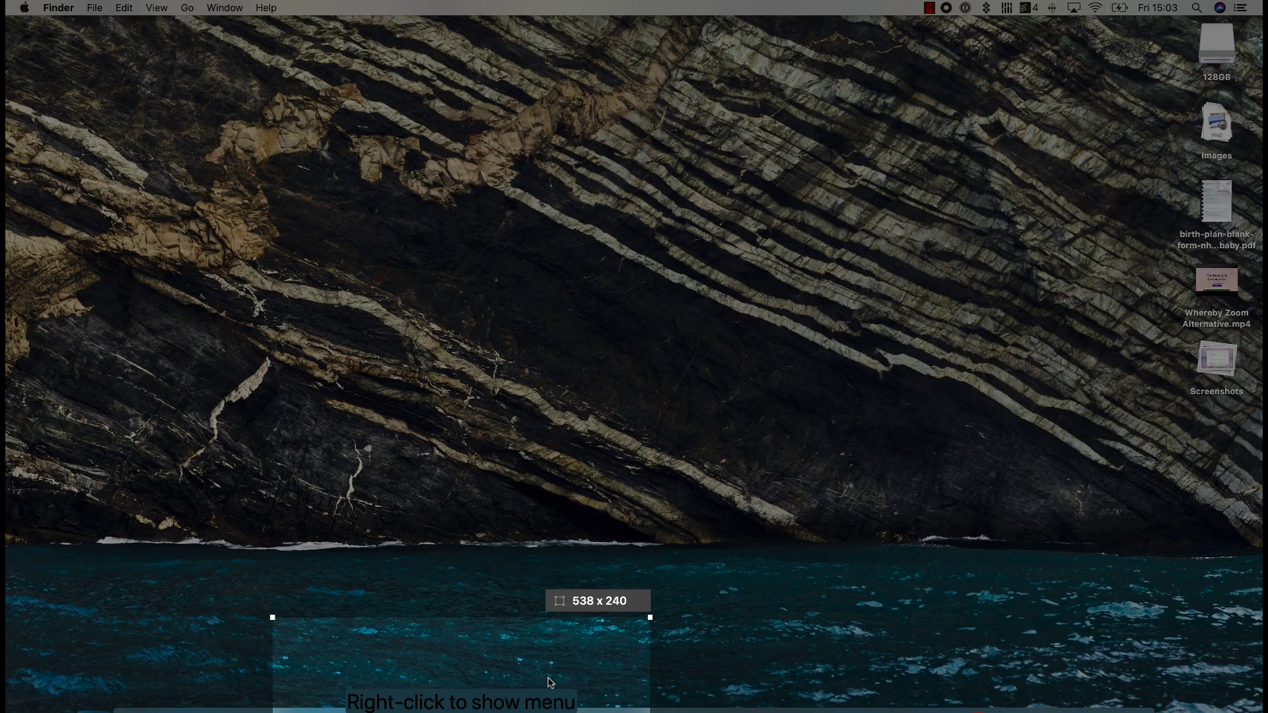
{"action": "right_click", "coordinate": [463, 691]}
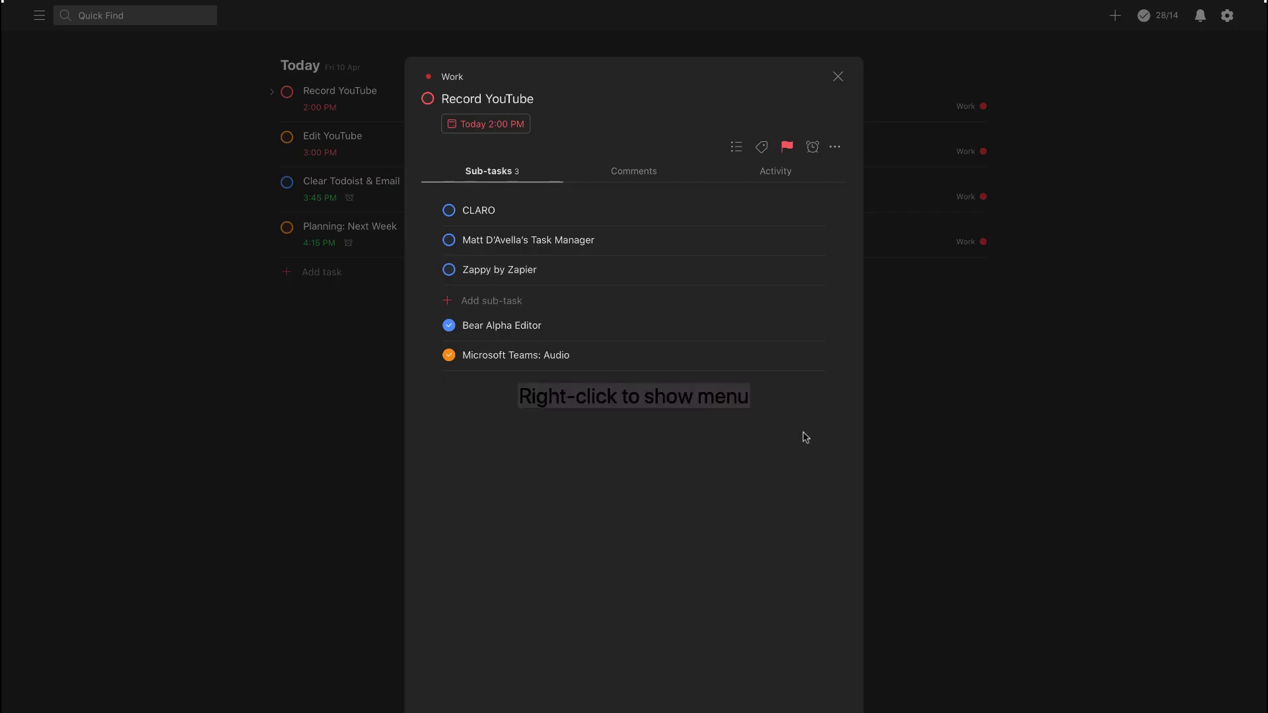
Record the full screen showing the "Record YouTube" task in Todoist, and stop the recording after a few seconds
{"action": "right_click", "coordinate": [698, 376]}
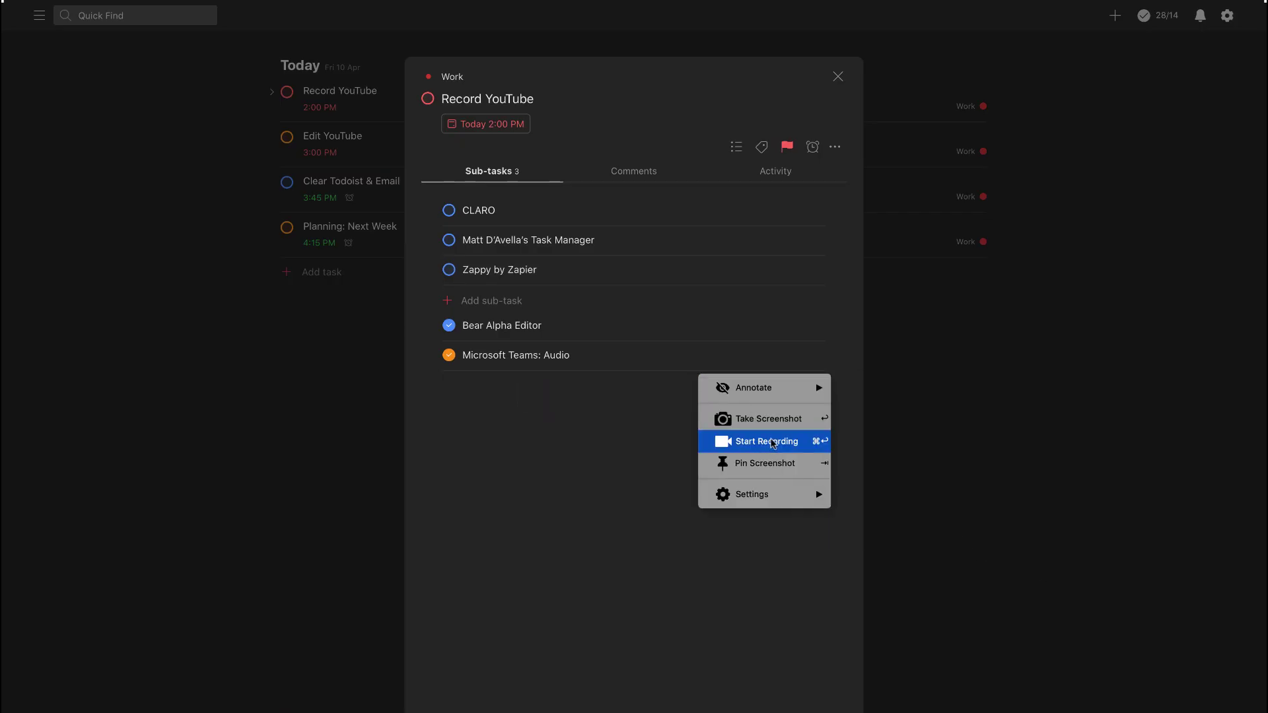
{"action": "left_click", "coordinate": [808, 442]}
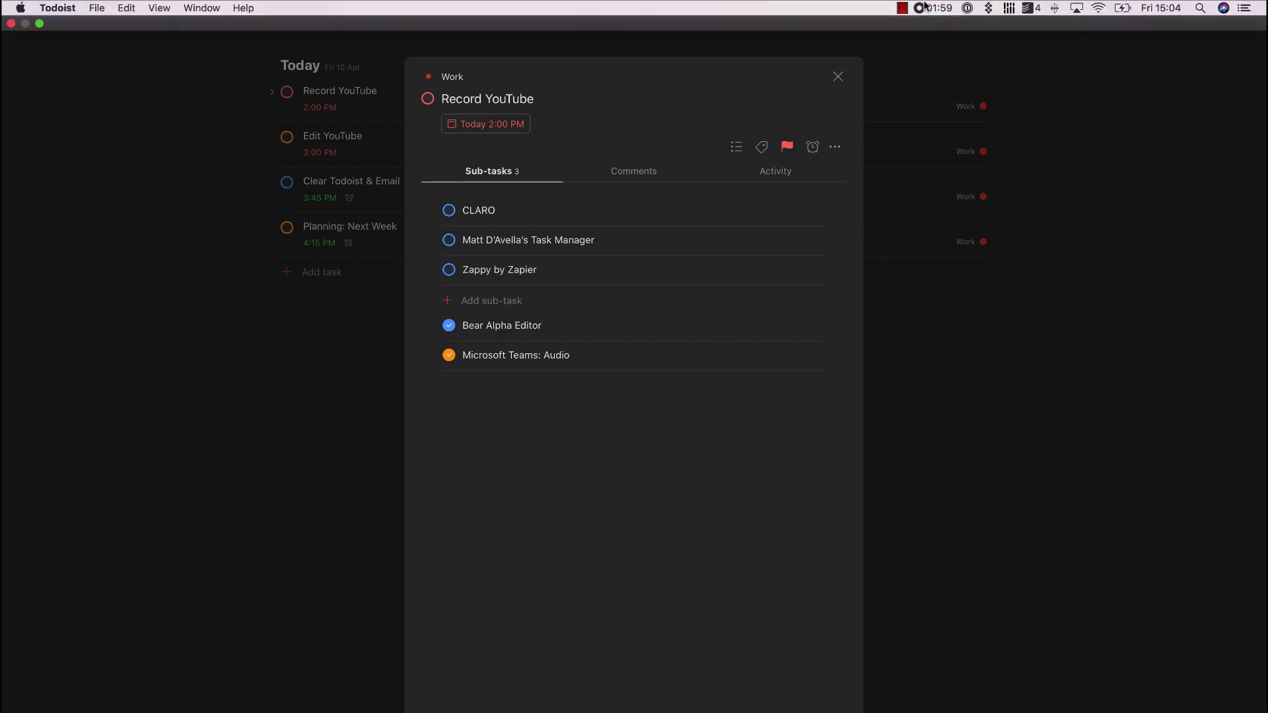
{"action": "left_click", "coordinate": [938, 5]}
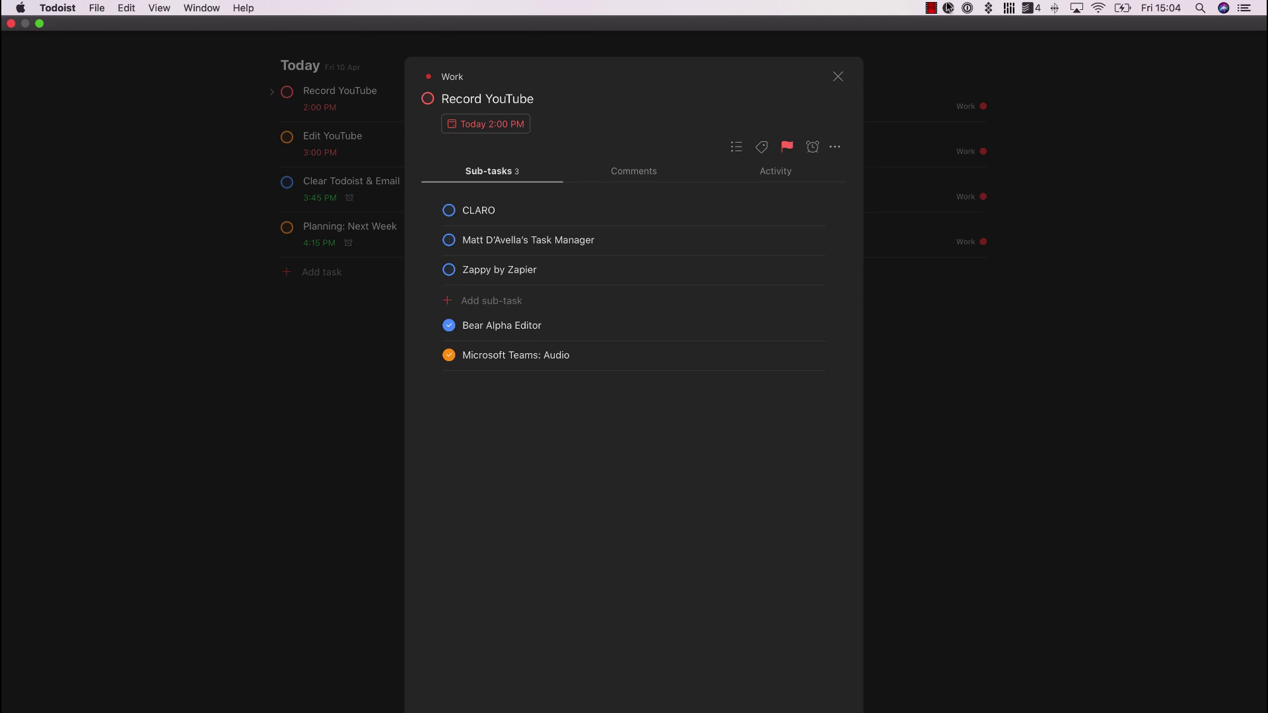
View the new Todoist screen recording from Zappy's recent captures and close its video window
{"action": "left_click", "coordinate": [933, 8]}
{"action": "left_click", "coordinate": [958, 24]}
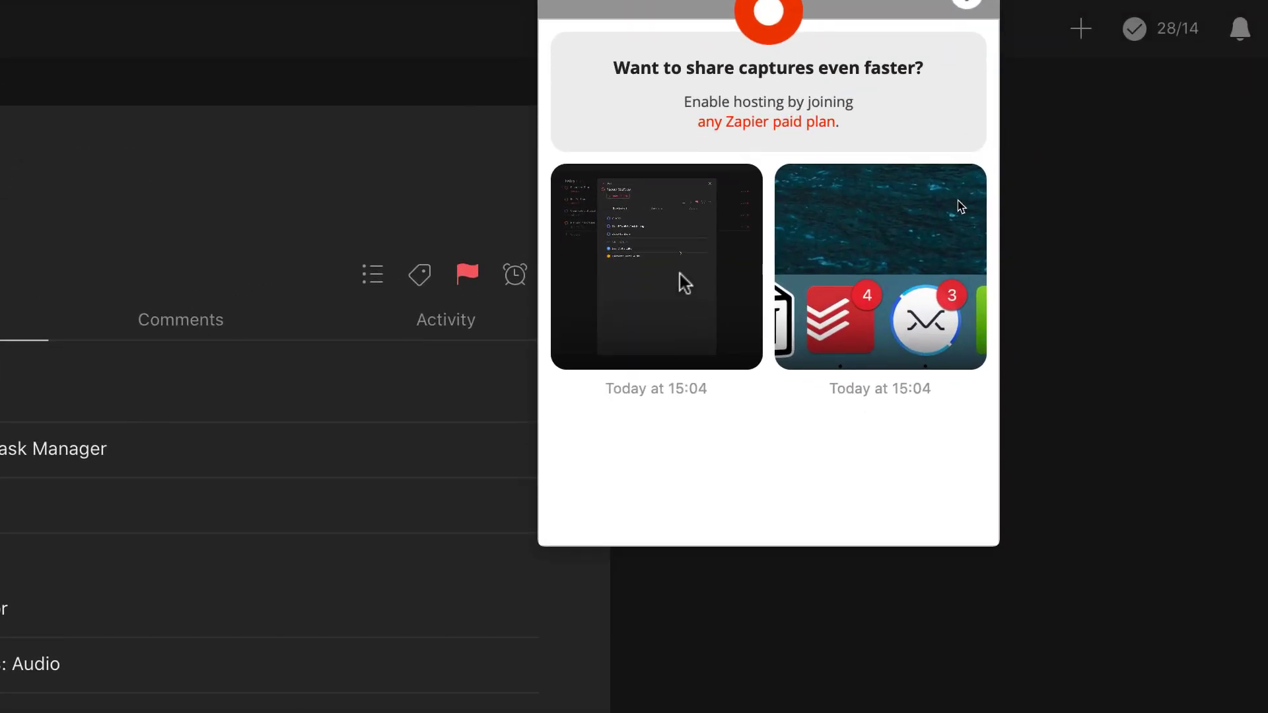
{"action": "left_click", "coordinate": [682, 281]}
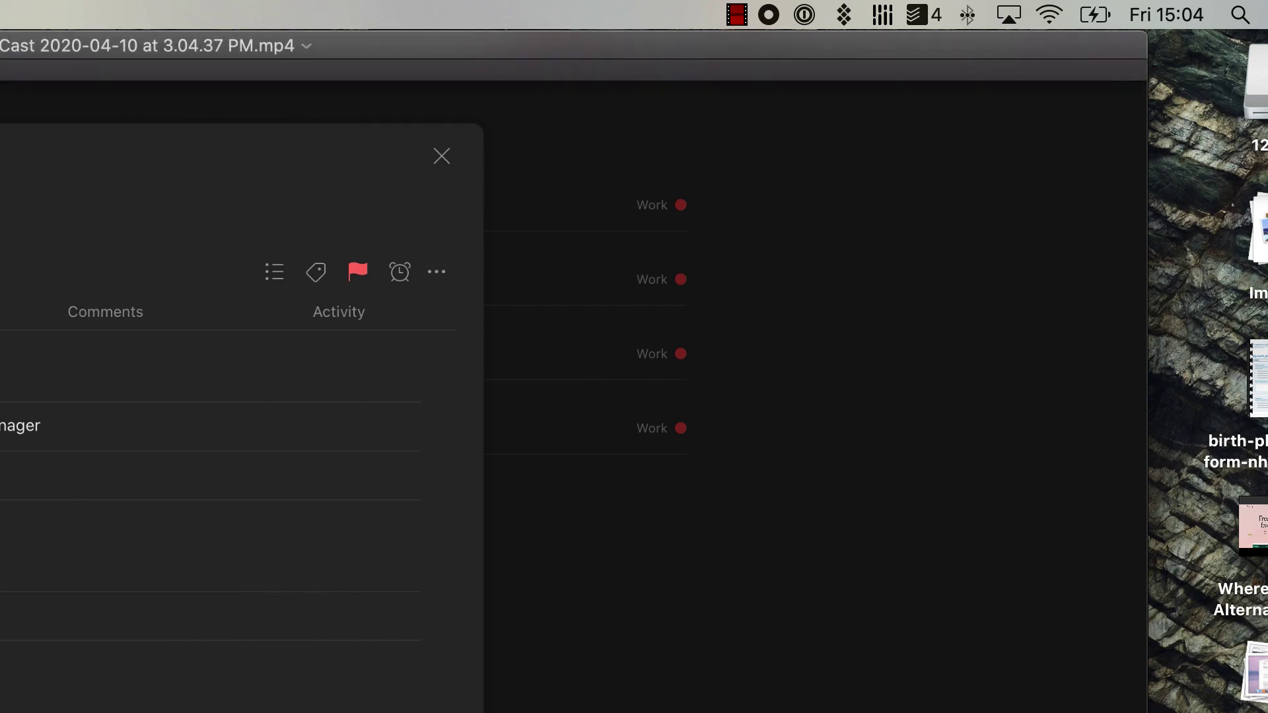
{"action": "key", "text": "super+w"}
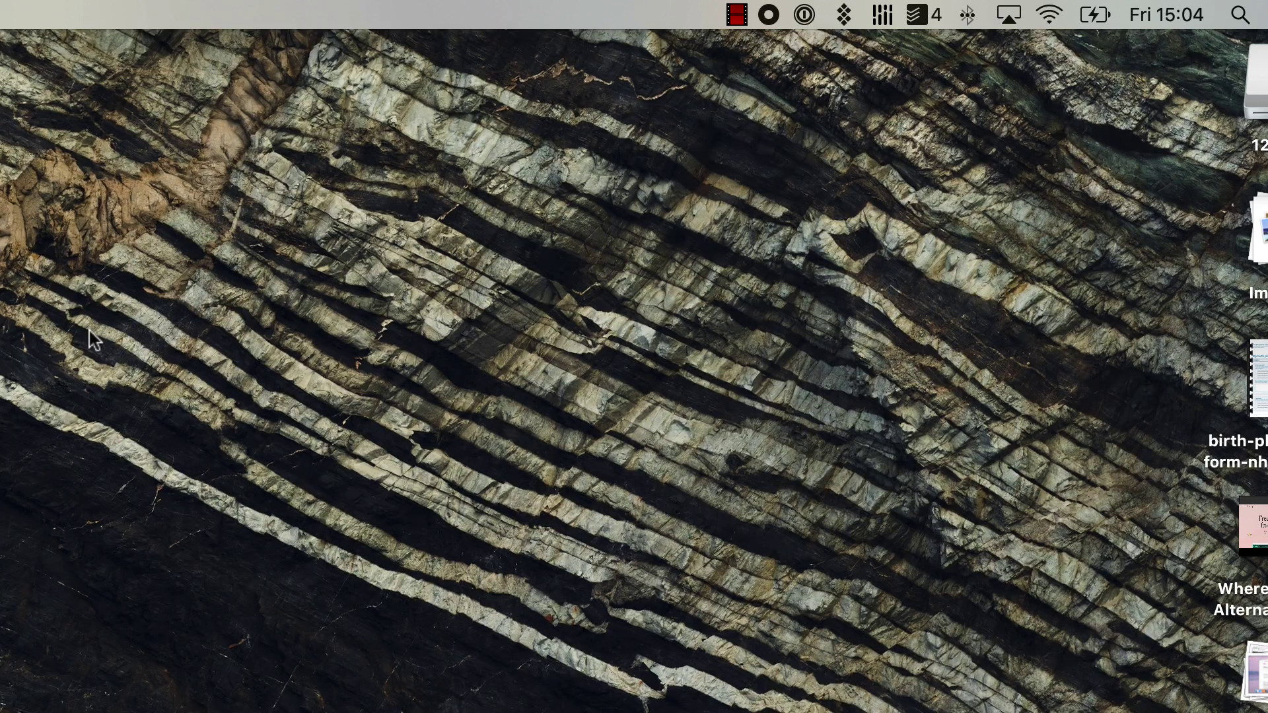
Reopen the Todoist recording from the recent captures, then close the video and Zappy's capture list
{"action": "left_click", "coordinate": [769, 14]}
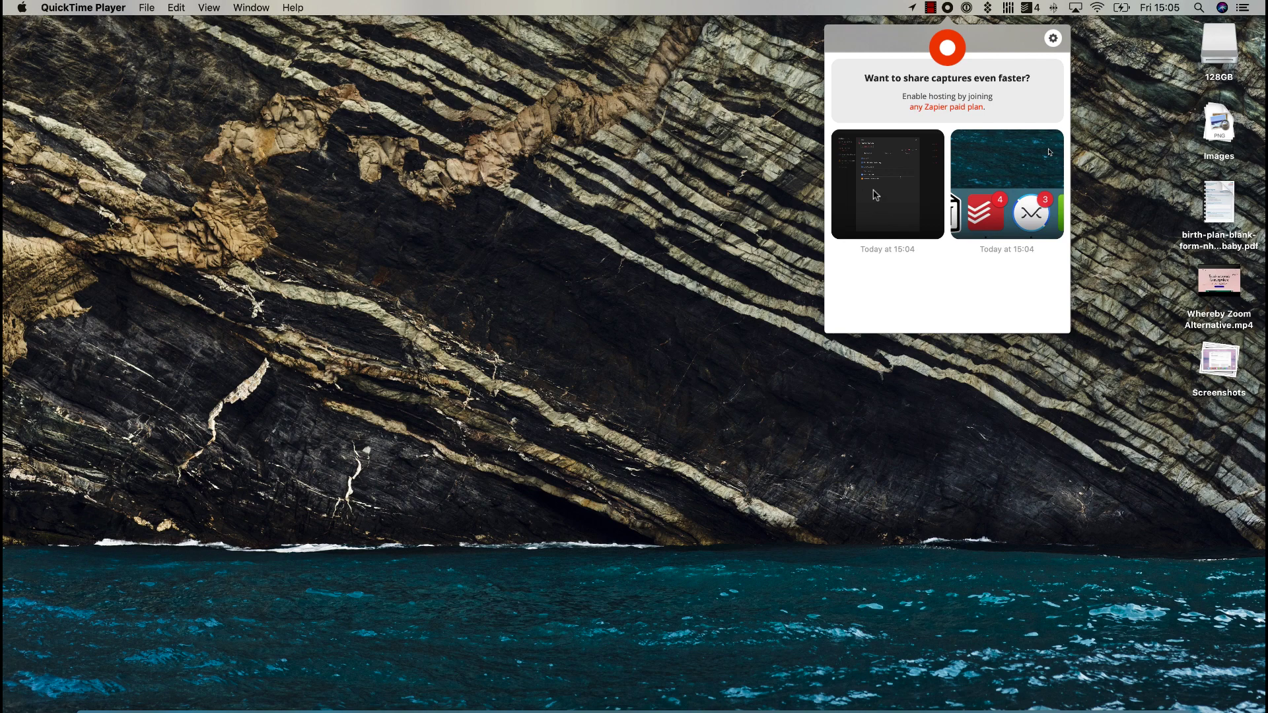
{"action": "left_click", "coordinate": [884, 232]}
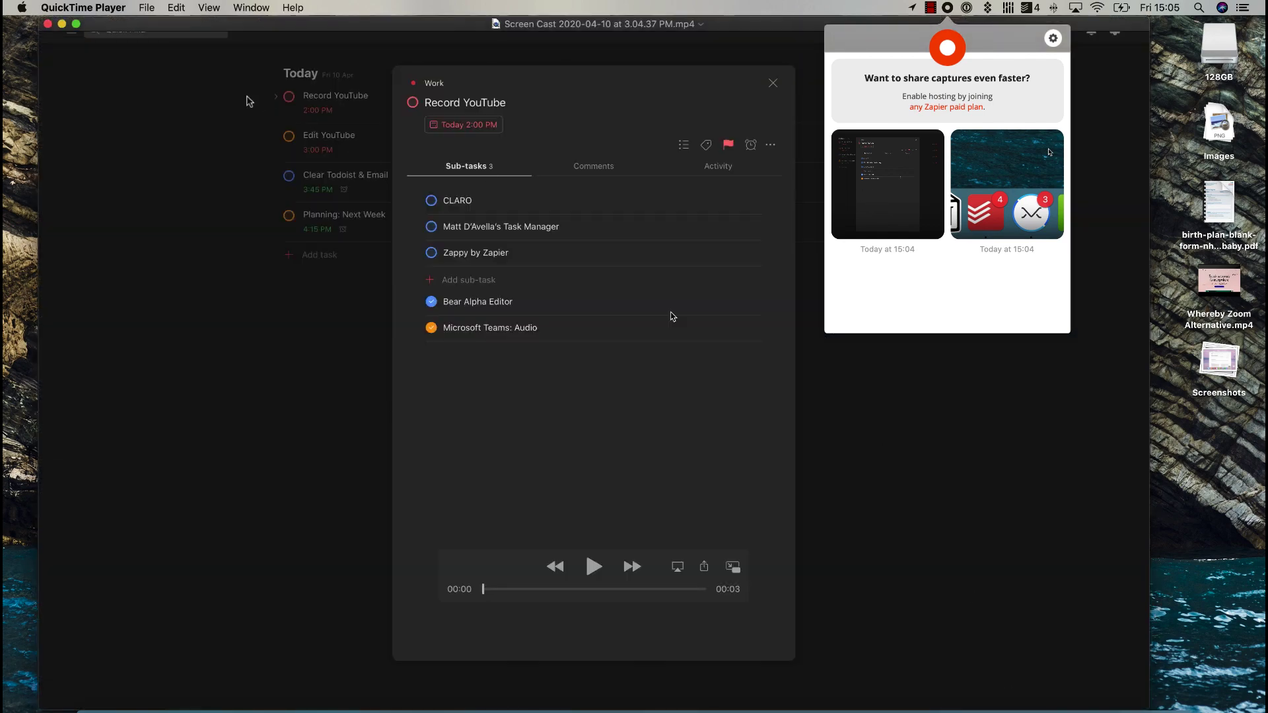
{"action": "left_click", "coordinate": [48, 24]}
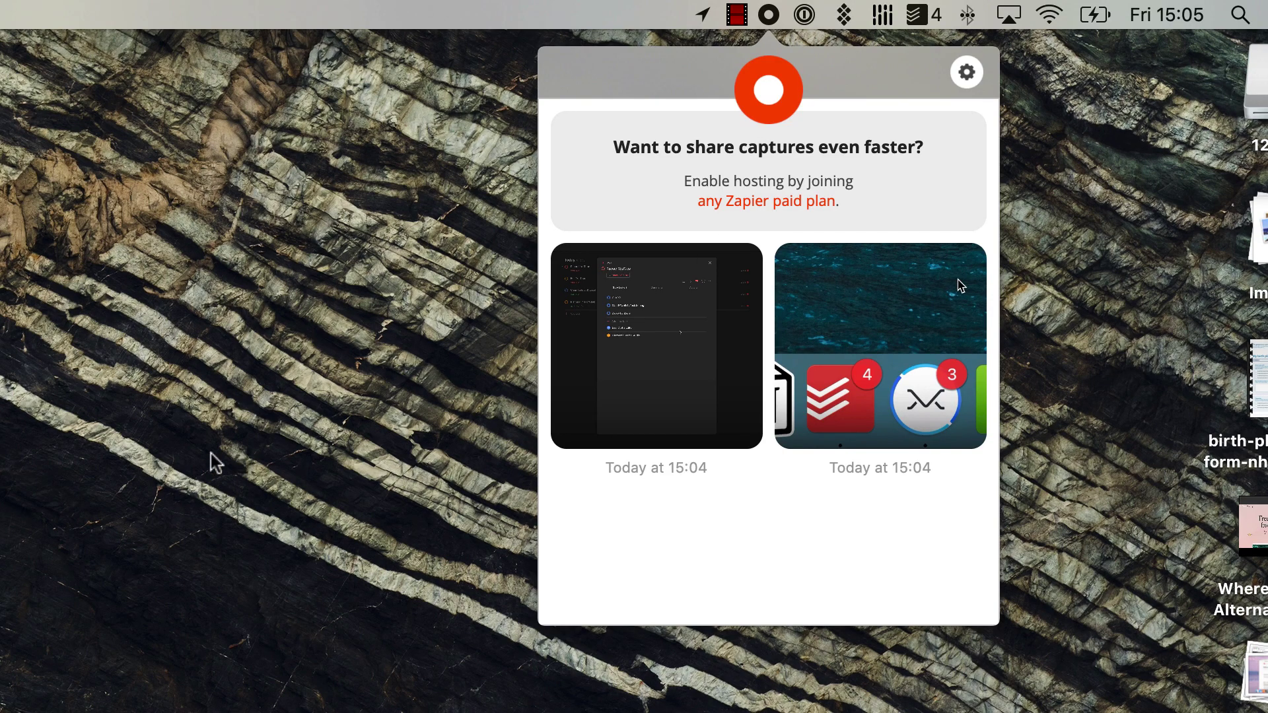
{"action": "left_click", "coordinate": [813, 198]}
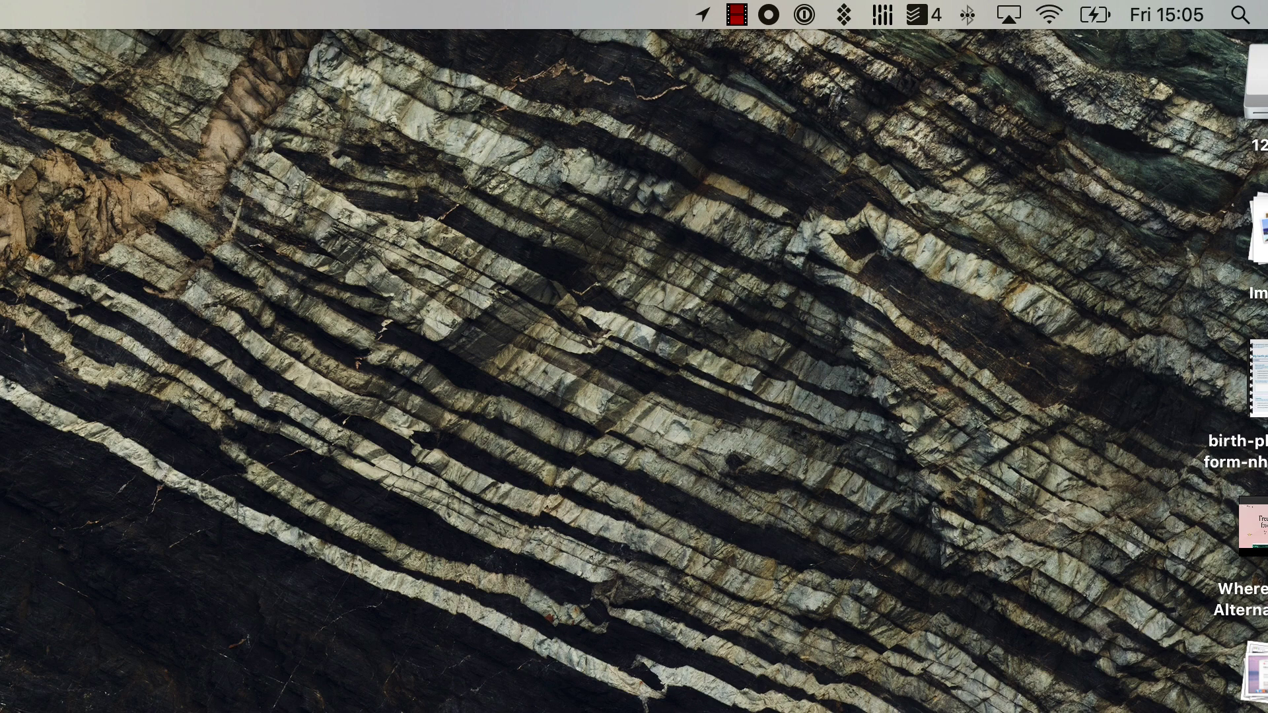
Select a capture area of about 987 x 189 around the Dock icons from Notion to QuickTime and pin its screenshot on screen
{"action": "key", "text": "super+shift+4"}
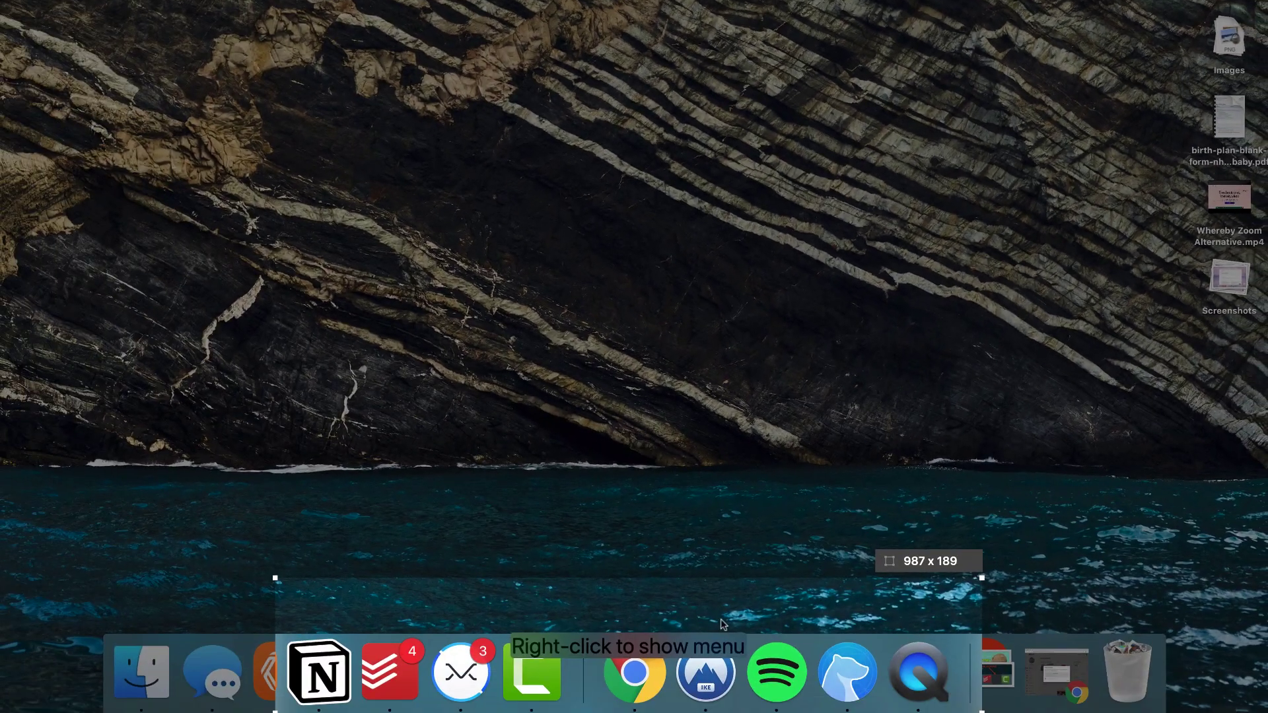
{"action": "right_click", "coordinate": [712, 626]}
{"action": "key", "text": "Escape"}
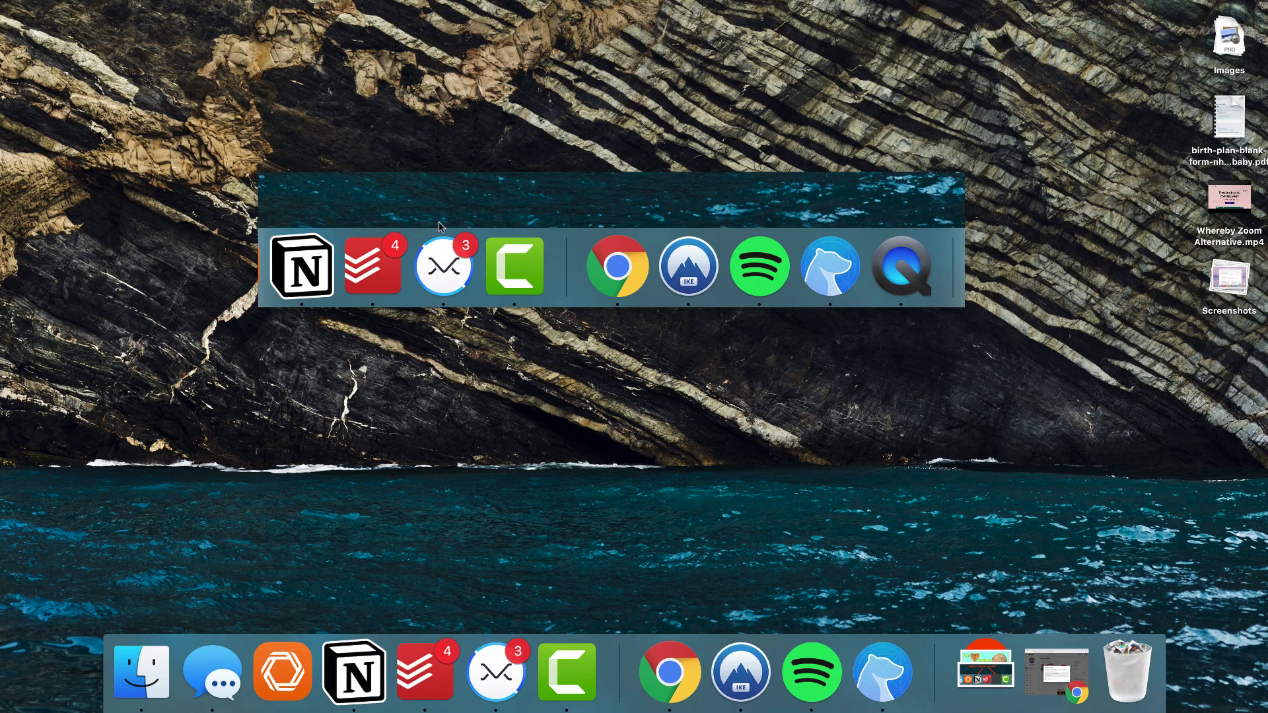
Check the pinned screenshot while switching desktop spaces, move it slightly up and to the left, and close it
{"action": "key", "text": "ctrl+Right"}
{"action": "key", "text": "ctrl+Left"}
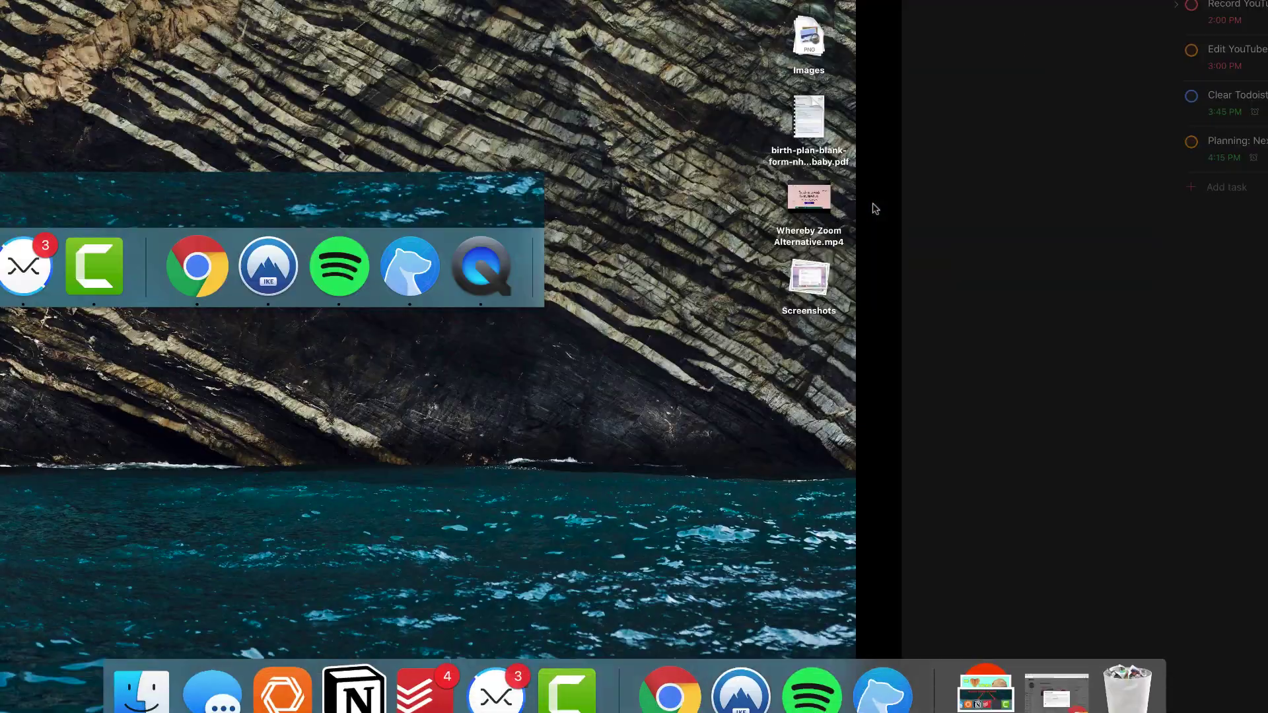
{"action": "left_click_drag", "start_coordinate": [634, 211], "coordinate": [502, 198]}
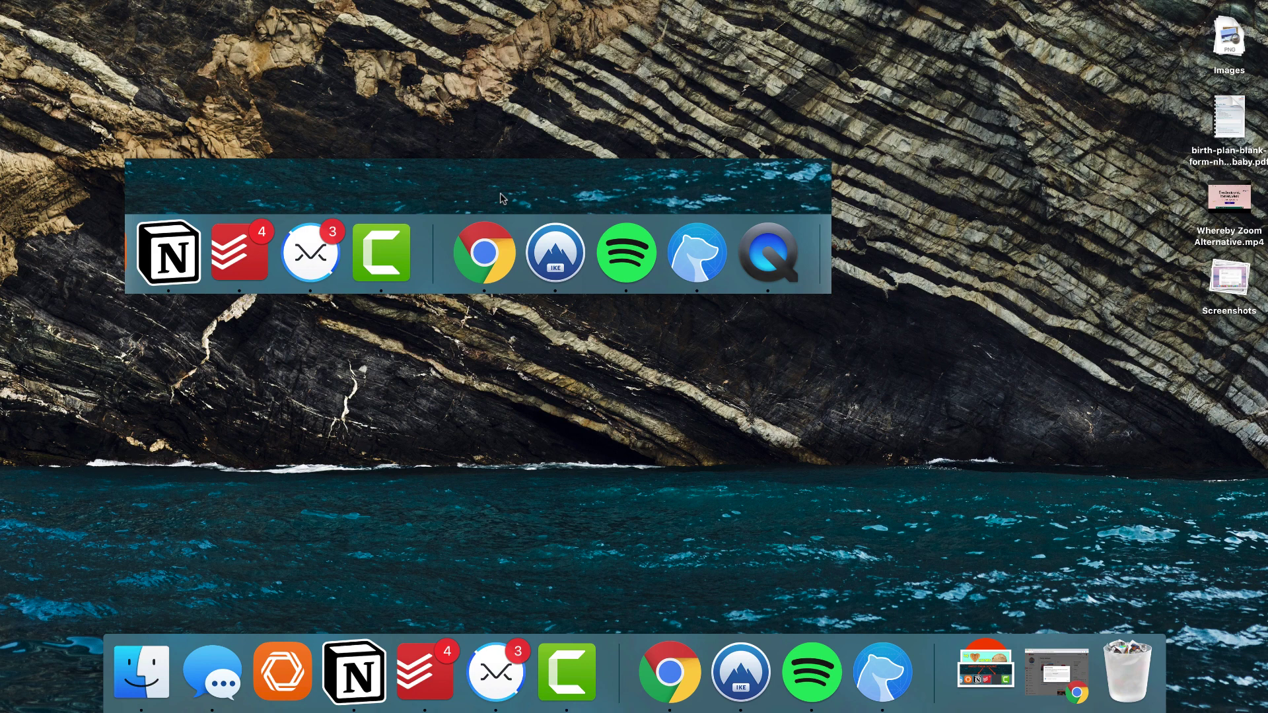
{"action": "right_click", "coordinate": [666, 210]}
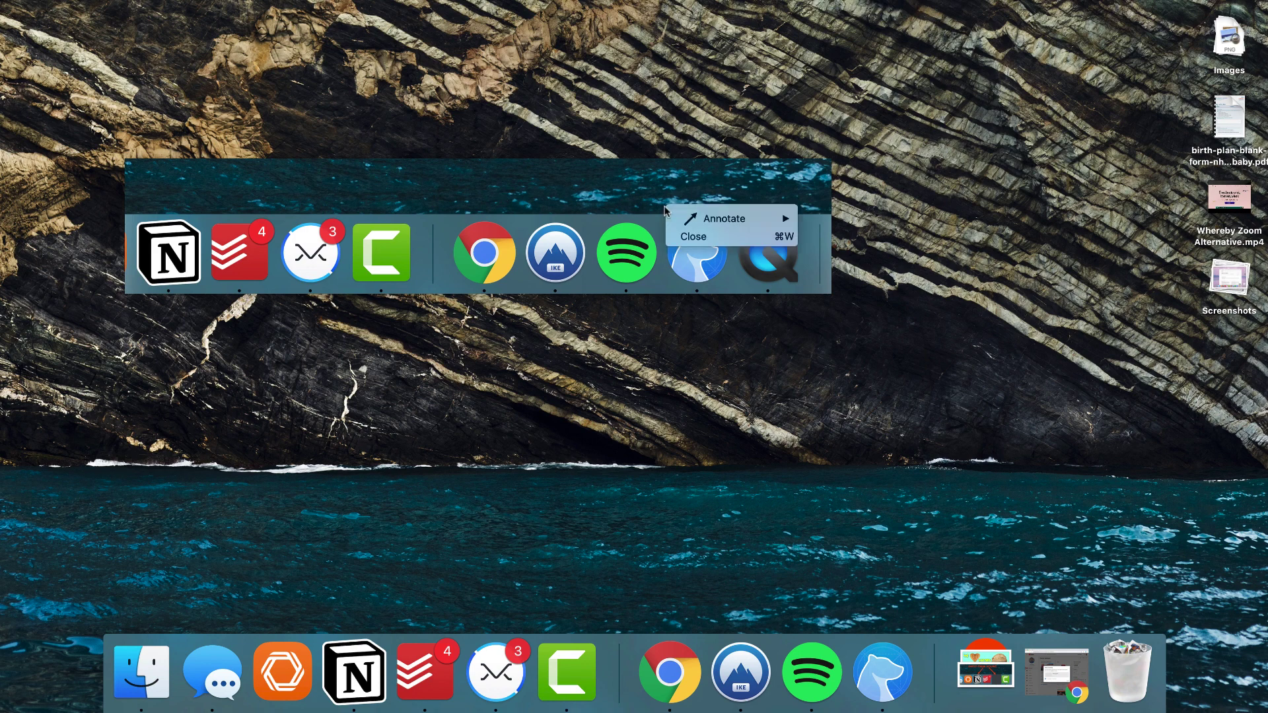
{"action": "left_click", "coordinate": [757, 238]}
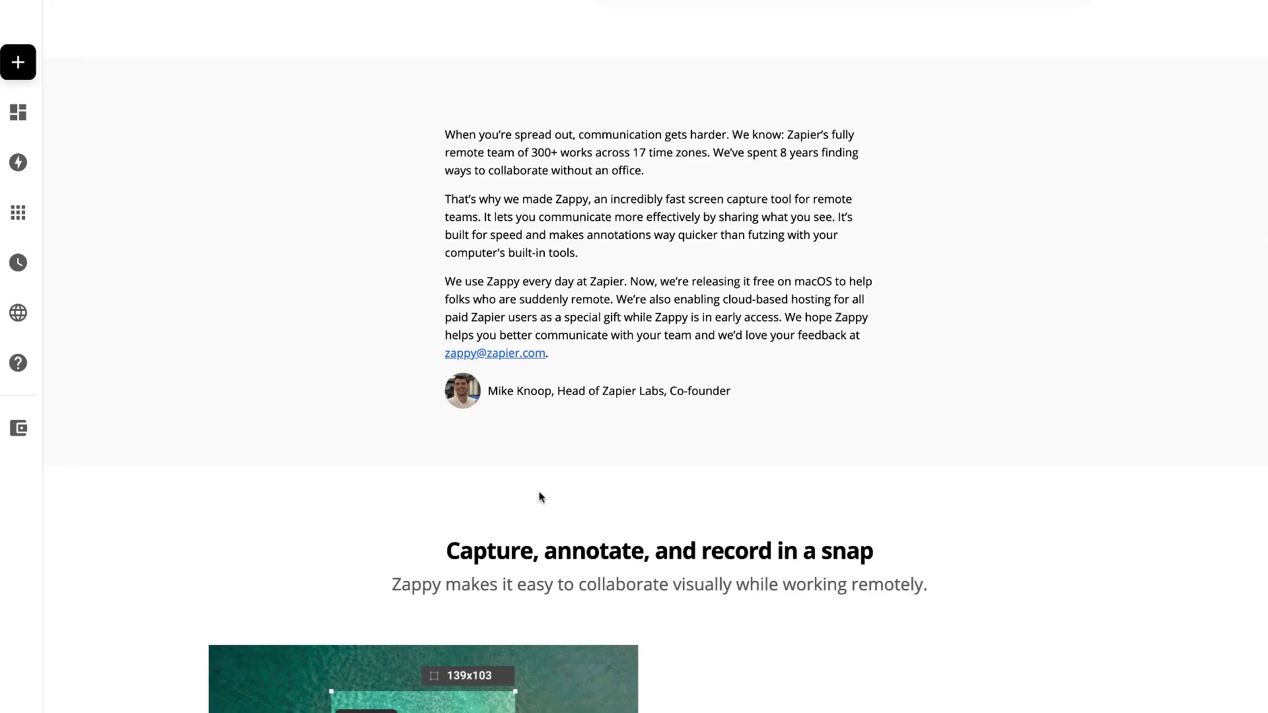
Read the Zappy for macOS introduction and the page's numbered instructions on capturing, annotating, saving and uploading
{"action": "scroll", "coordinate": [538, 496], "scroll_direction": "up", "scroll_amount": 4}
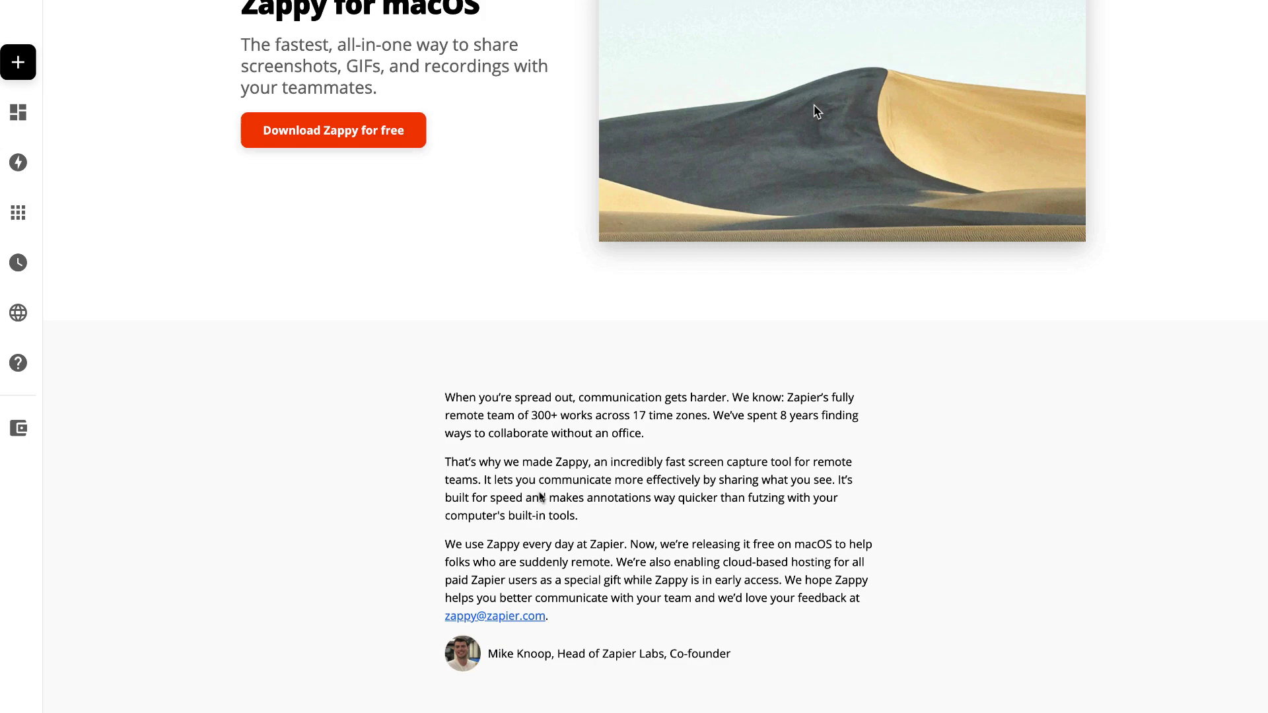
{"action": "scroll", "coordinate": [538, 496], "scroll_direction": "down", "scroll_amount": 10}
{"action": "scroll", "coordinate": [539, 497], "scroll_direction": "down", "scroll_amount": 7}
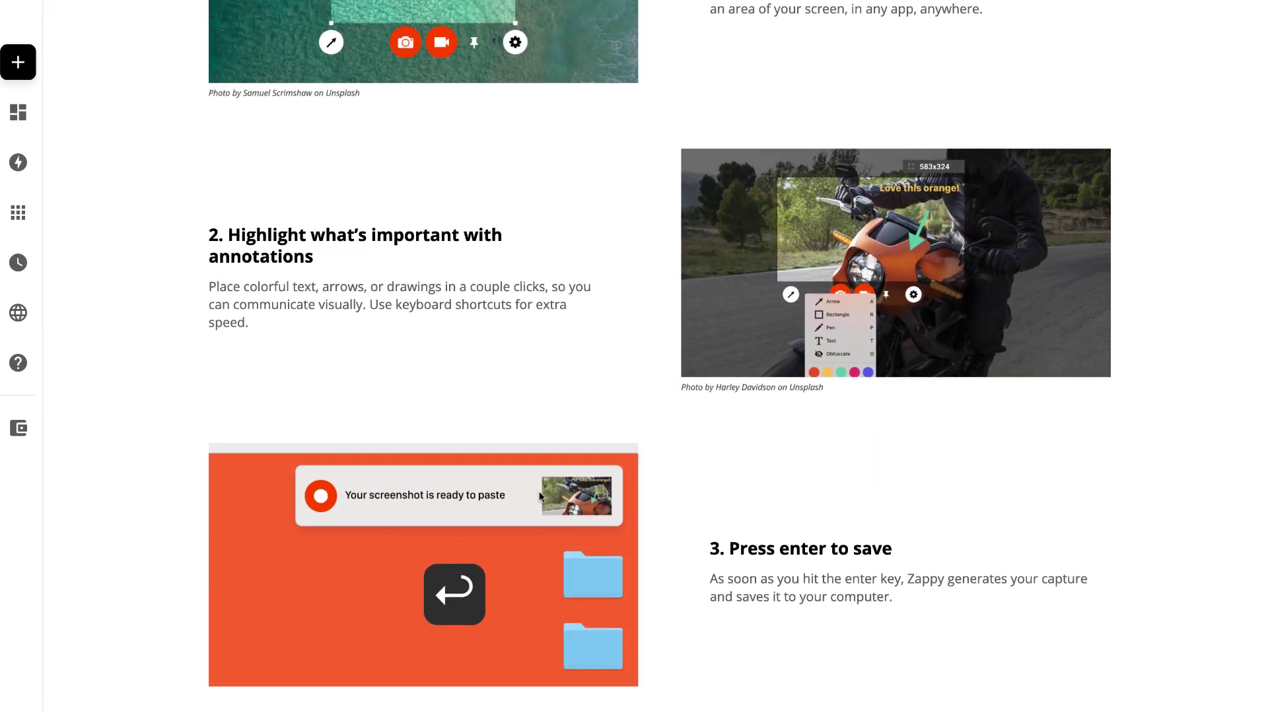
{"action": "scroll", "coordinate": [539, 497], "scroll_direction": "down", "scroll_amount": 4}
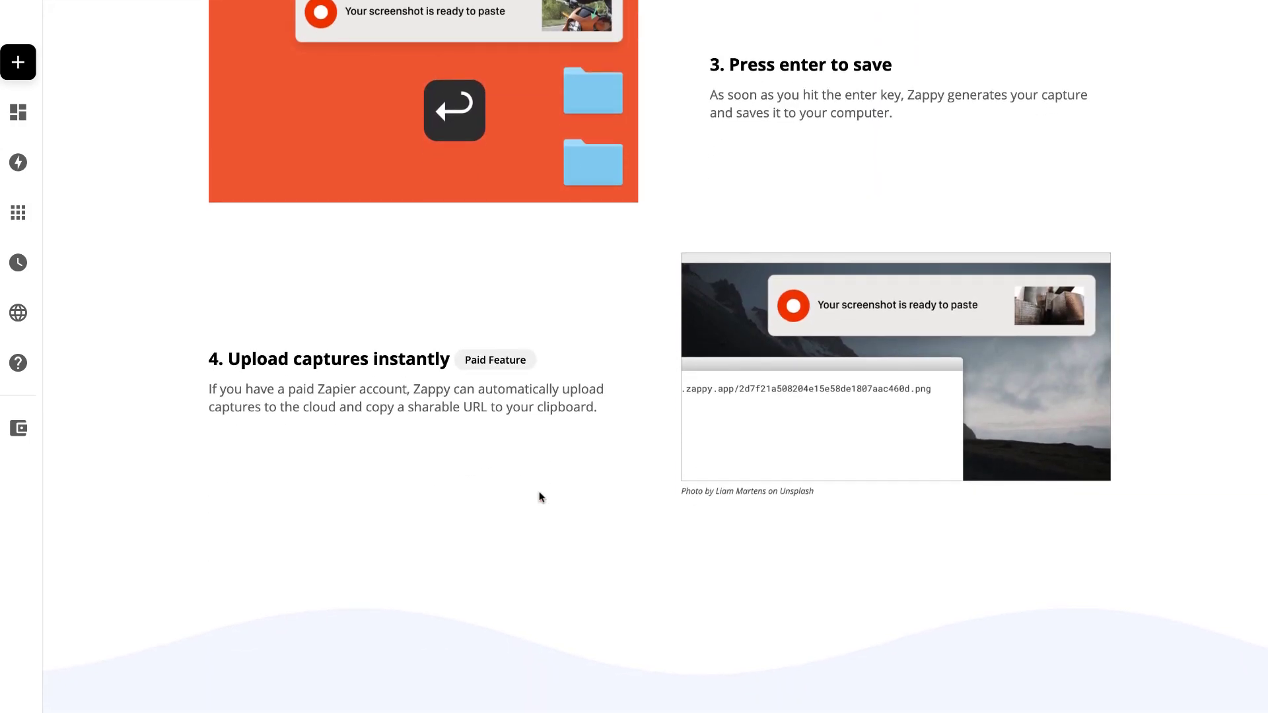
Review the "Use your captures anywhere" integrations and the "Coming soon" features, then return to the Zappy for macOS introduction
{"action": "scroll", "coordinate": [539, 497], "scroll_direction": "down", "scroll_amount": 6}
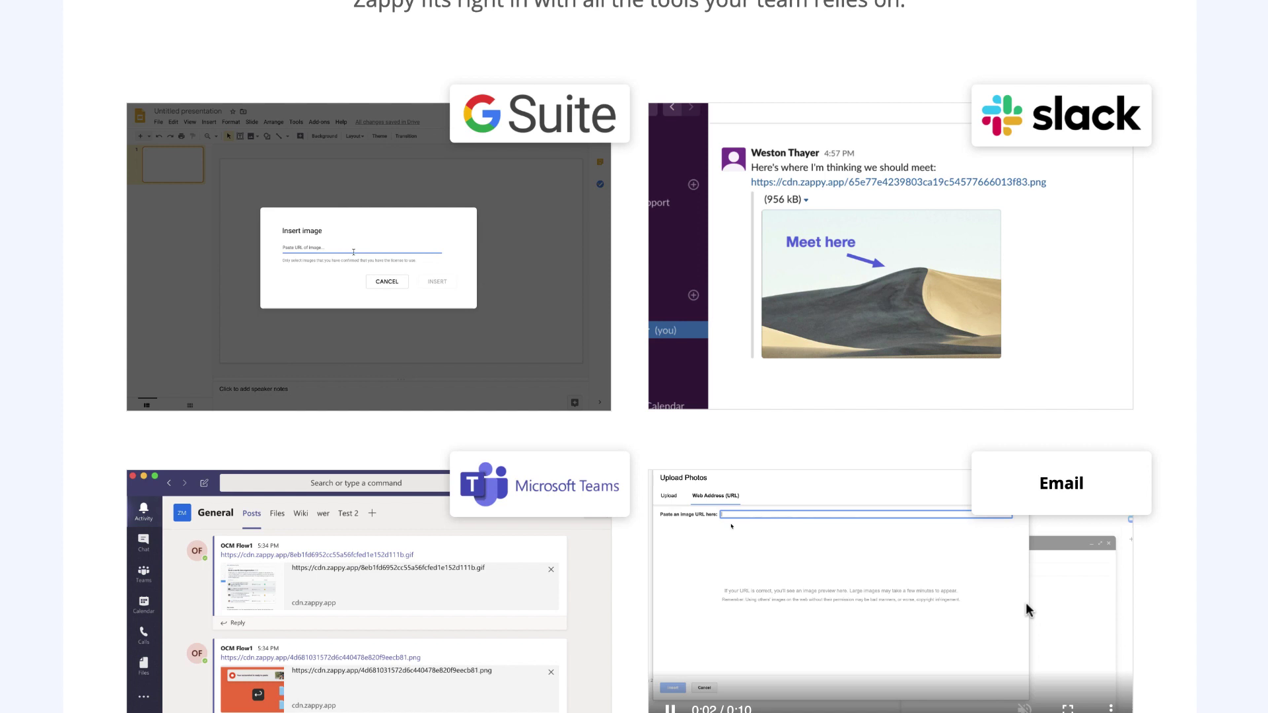
{"action": "scroll", "coordinate": [784, 611], "scroll_direction": "down", "scroll_amount": 1}
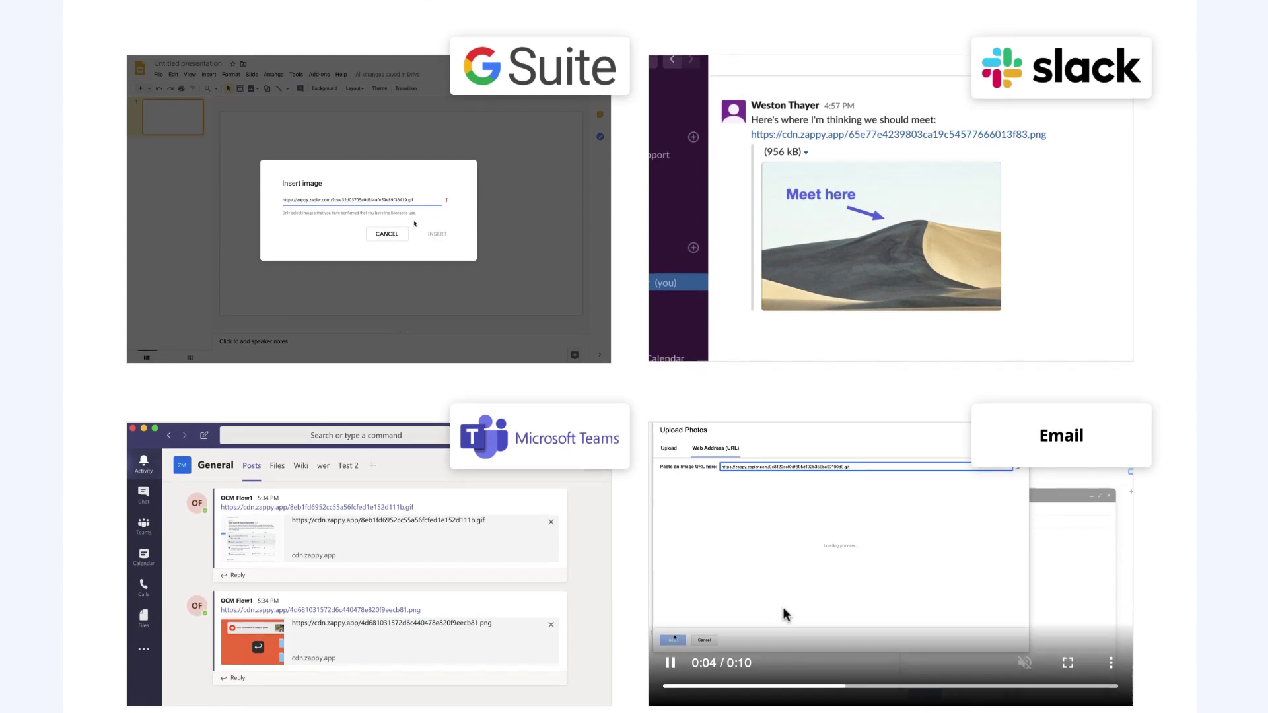
{"action": "scroll", "coordinate": [786, 614], "scroll_direction": "down", "scroll_amount": 4}
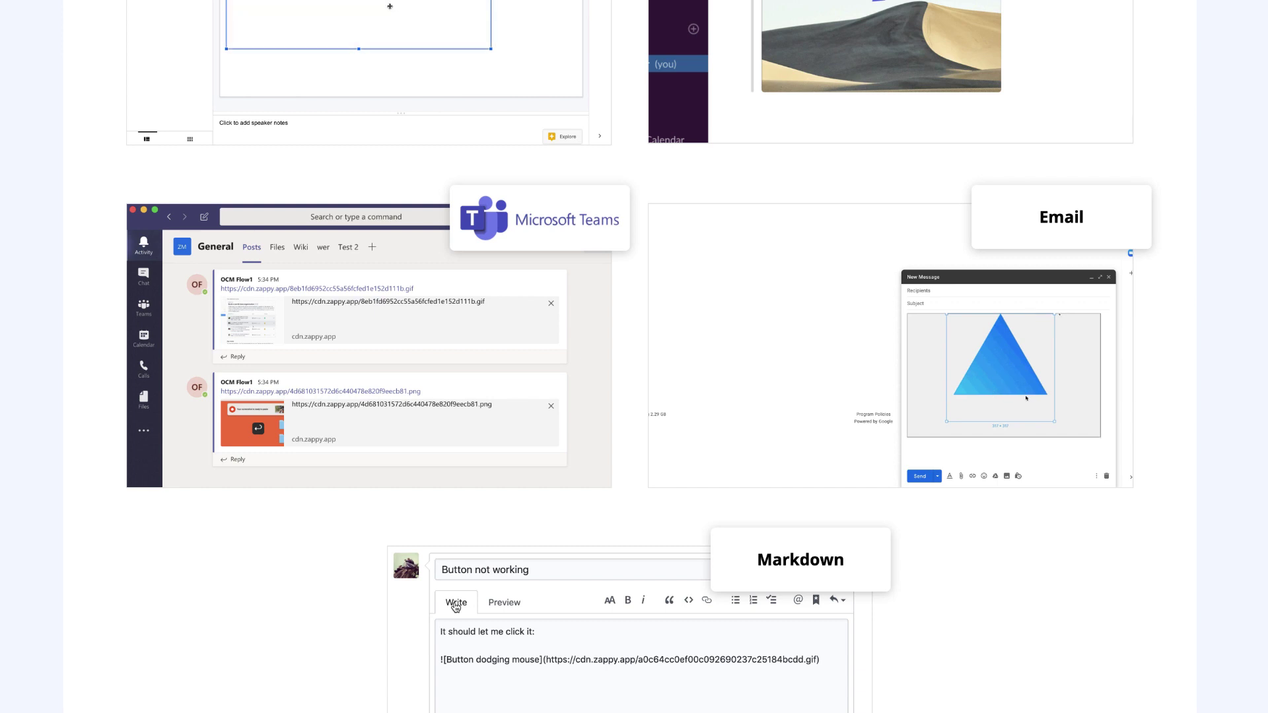
{"action": "scroll", "coordinate": [634, 396], "scroll_direction": "down", "scroll_amount": 10}
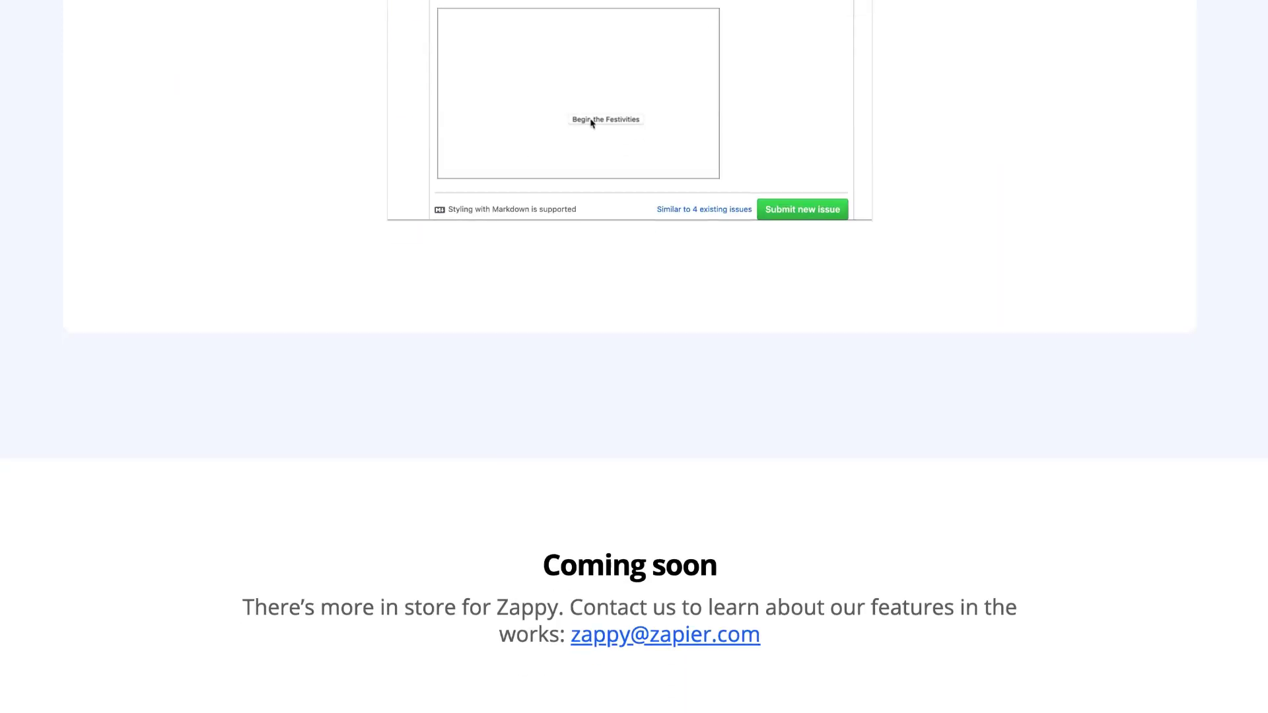
{"action": "scroll", "coordinate": [634, 356], "scroll_direction": "down", "scroll_amount": 5}
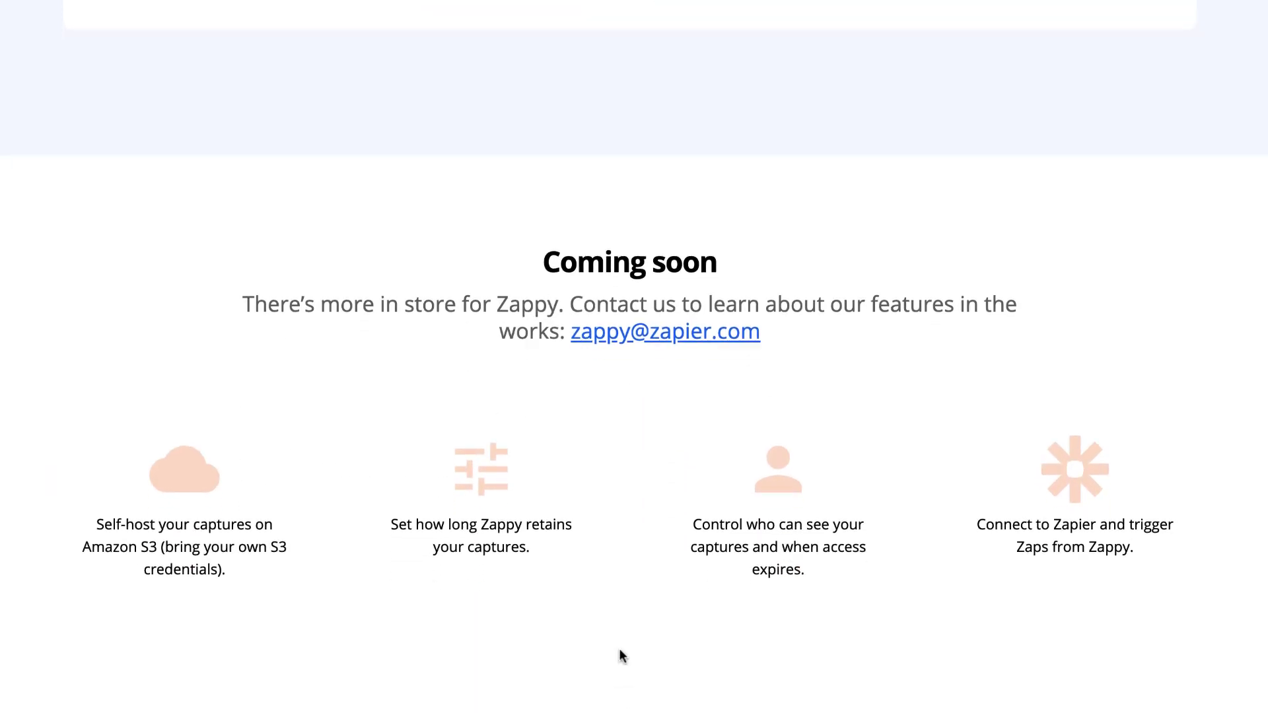
{"action": "scroll", "coordinate": [619, 654], "scroll_direction": "down", "scroll_amount": 1}
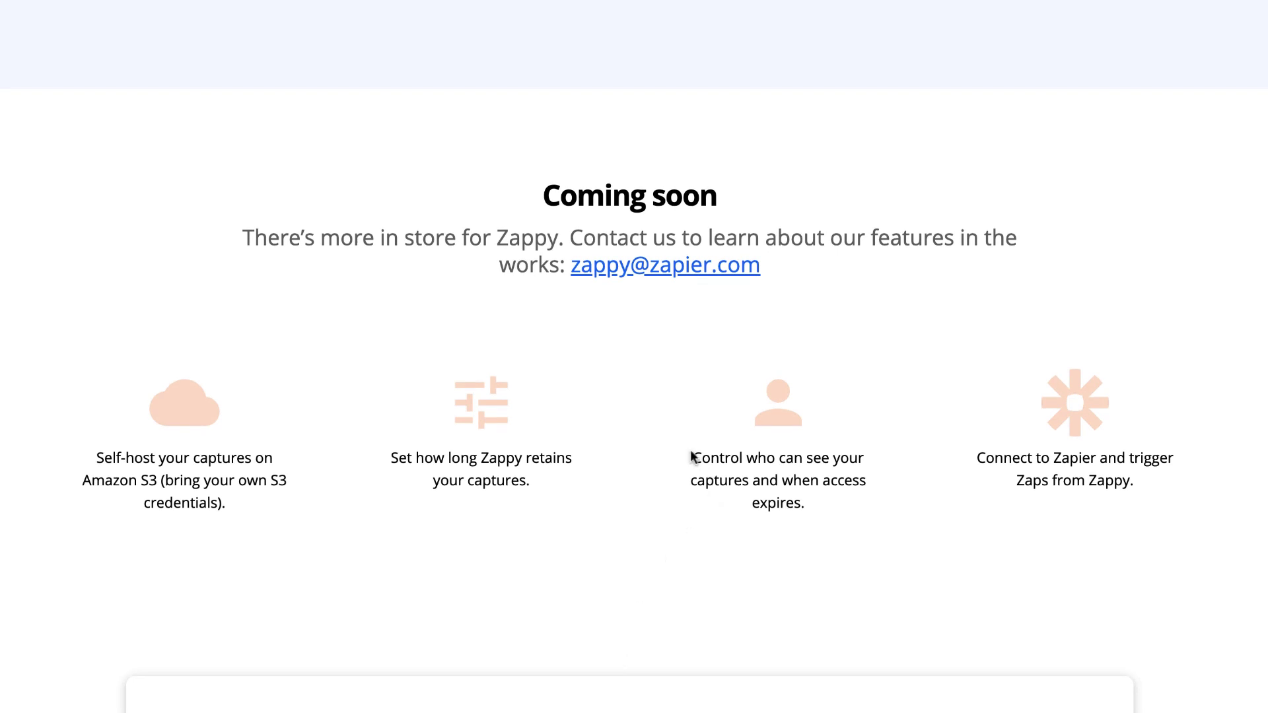
{"action": "scroll", "coordinate": [609, 342], "scroll_direction": "up", "scroll_amount": 20}
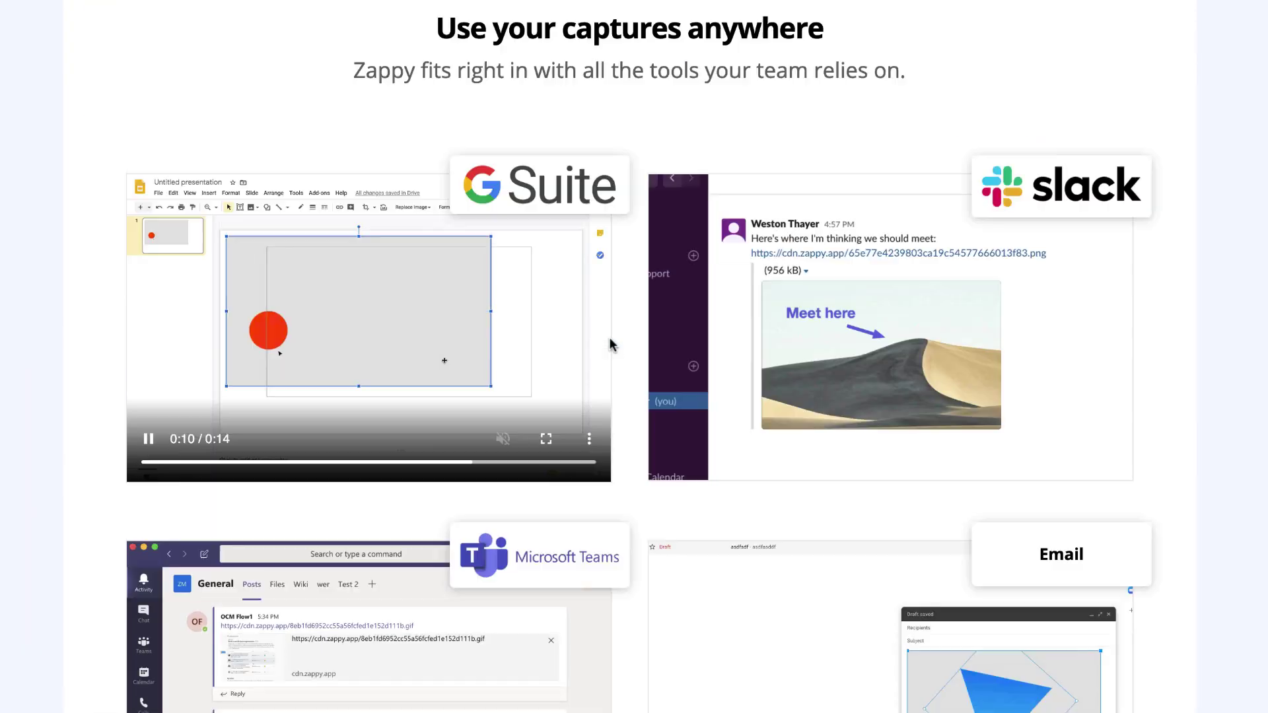
{"action": "scroll", "coordinate": [609, 337], "scroll_direction": "up", "scroll_amount": 20}
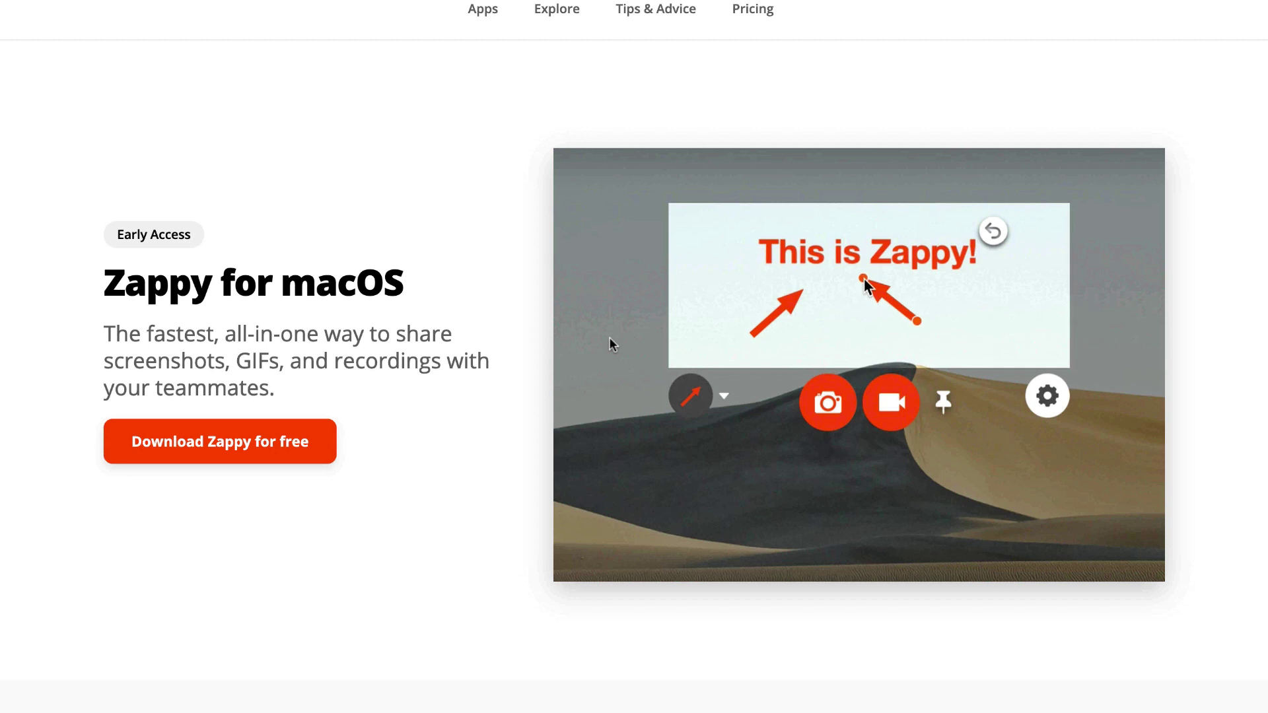
{"action": "scroll", "coordinate": [609, 336], "scroll_direction": "down", "scroll_amount": 1}
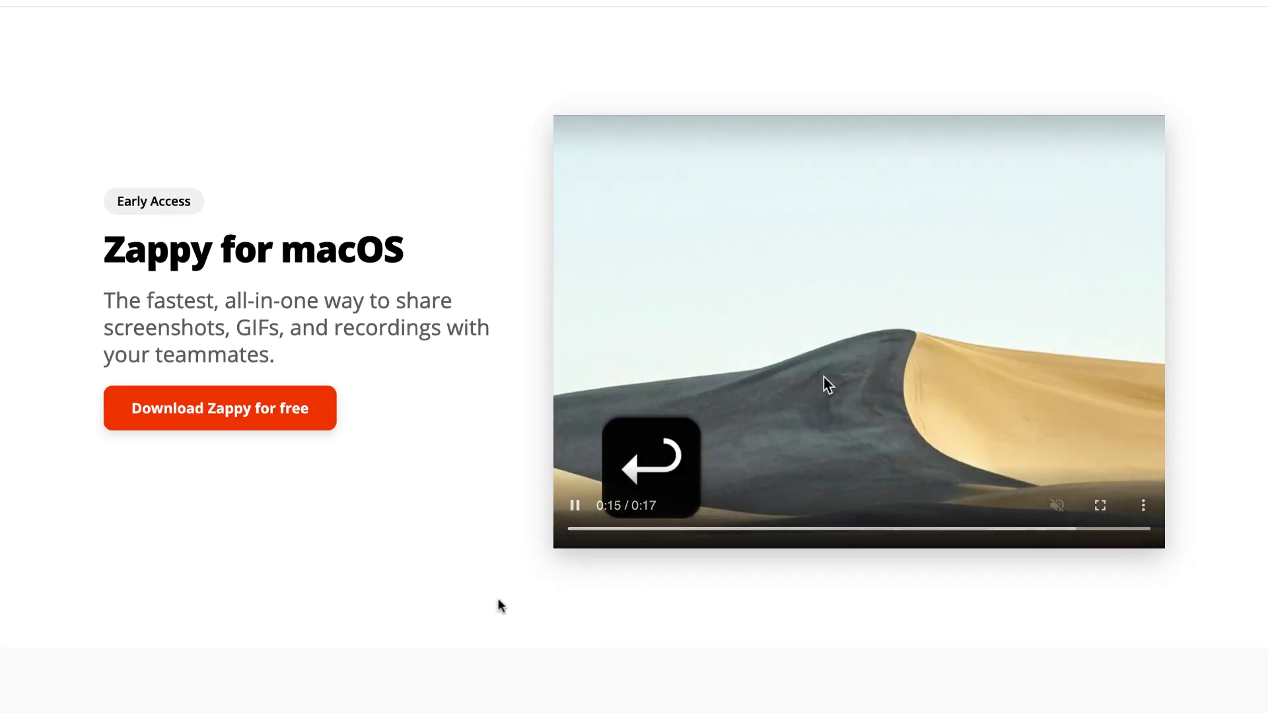